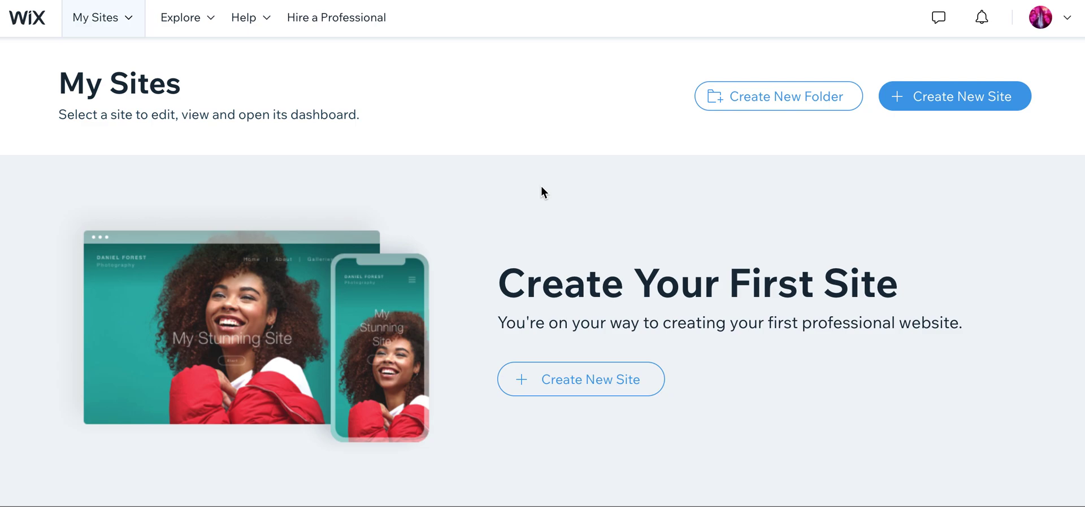
Start a new website and pick Portfolio as its type
{"action": "left_click", "coordinate": [1066, 20]}
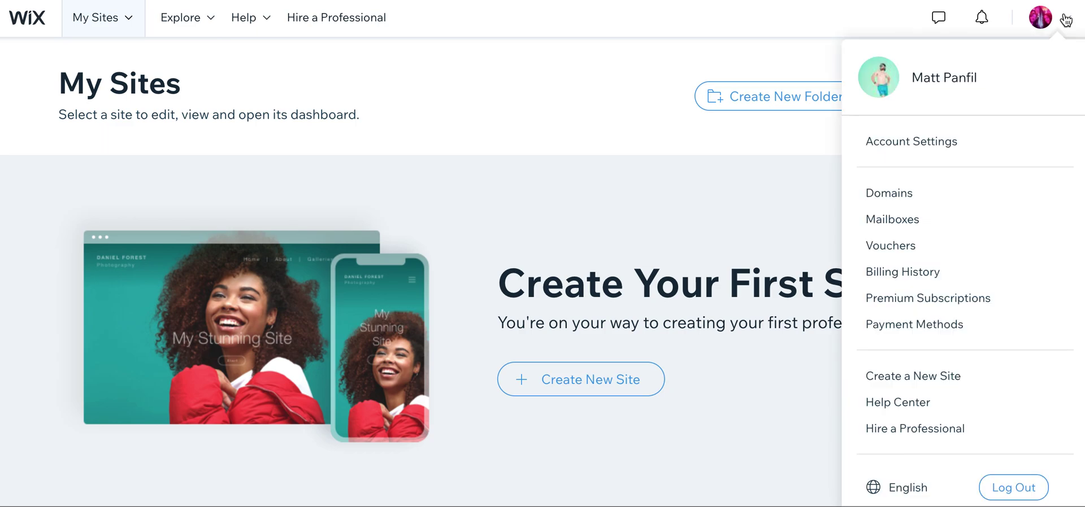
{"action": "left_click", "coordinate": [630, 192]}
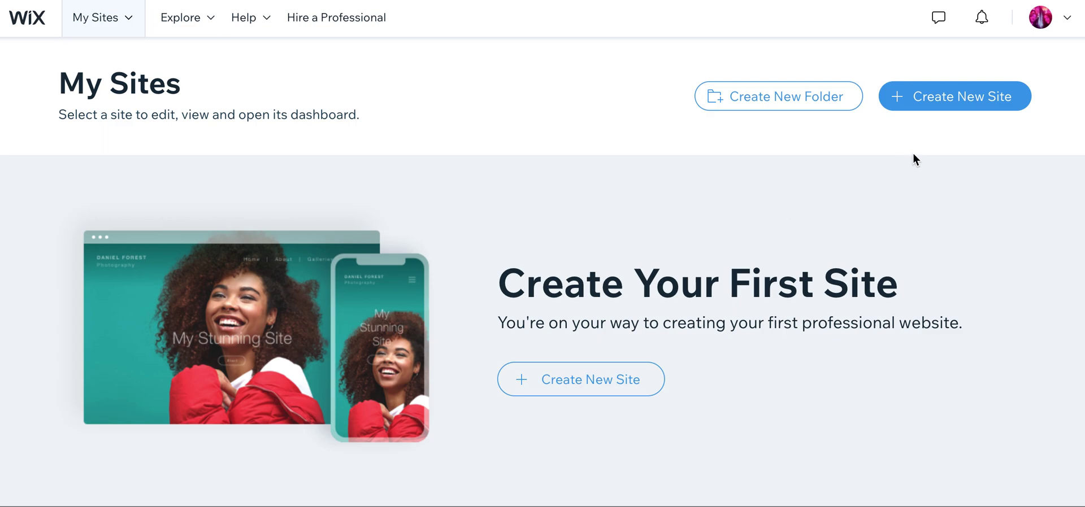
{"action": "left_click", "coordinate": [932, 103]}
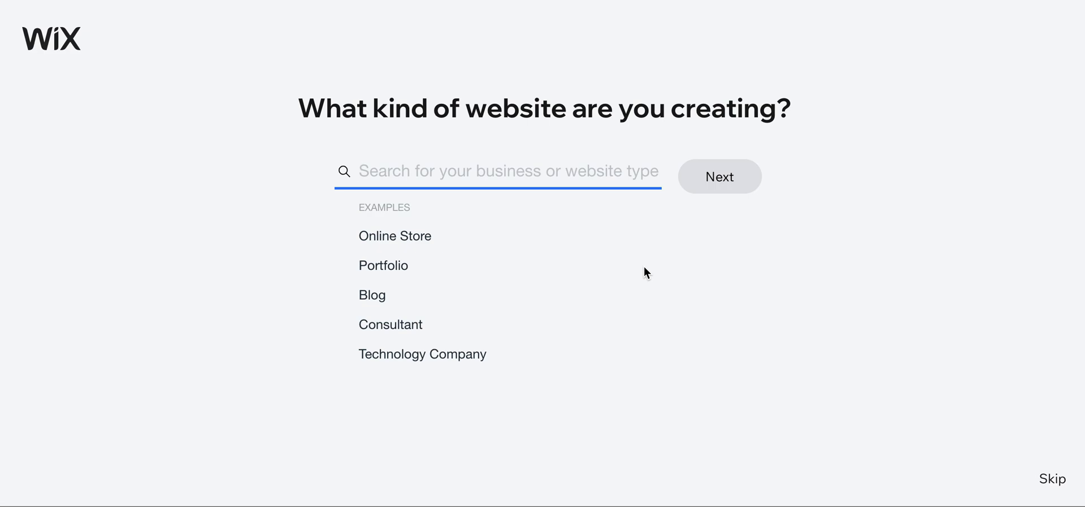
{"action": "left_click", "coordinate": [386, 272]}
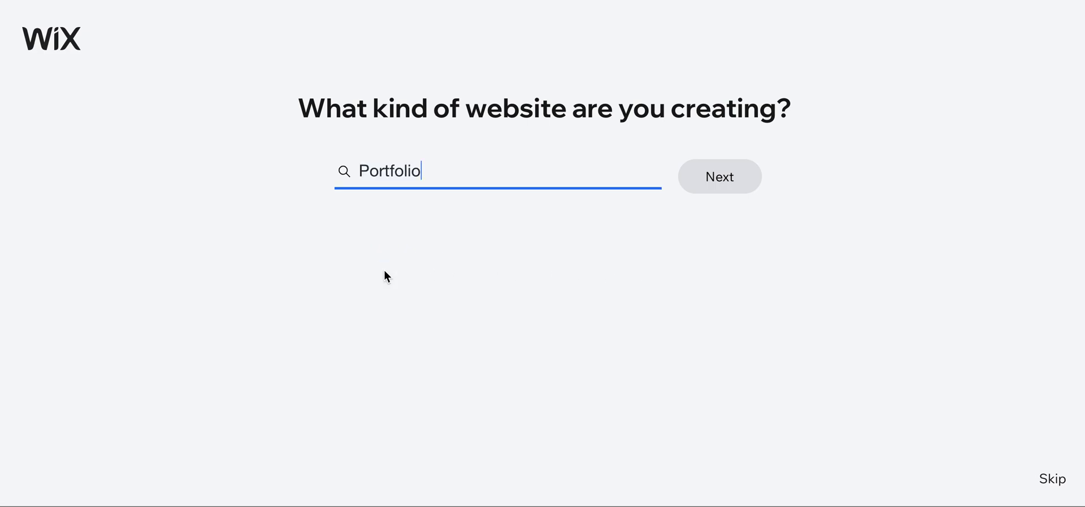
Choose Digital Media Portfolio as the site type and opt to build from a template
{"action": "scroll", "coordinate": [377, 279], "scroll_direction": "down", "scroll_amount": 4}
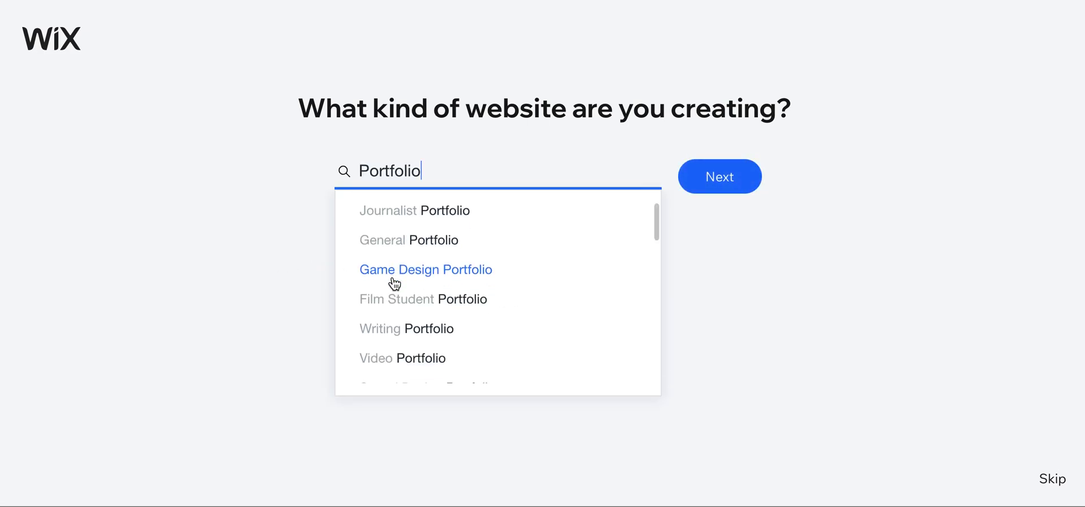
{"action": "scroll", "coordinate": [512, 270], "scroll_direction": "down", "scroll_amount": 2}
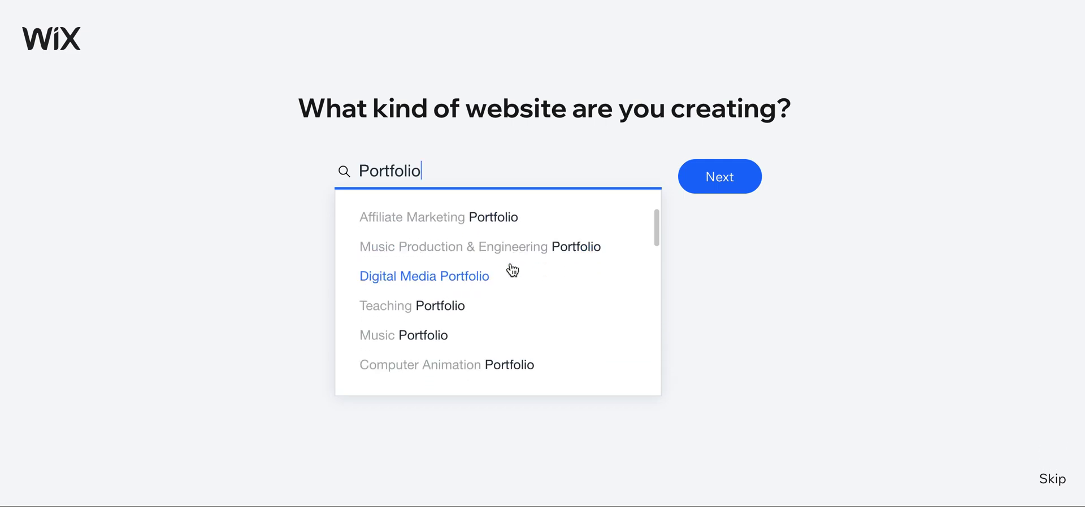
{"action": "scroll", "coordinate": [512, 270], "scroll_direction": "down", "scroll_amount": 1}
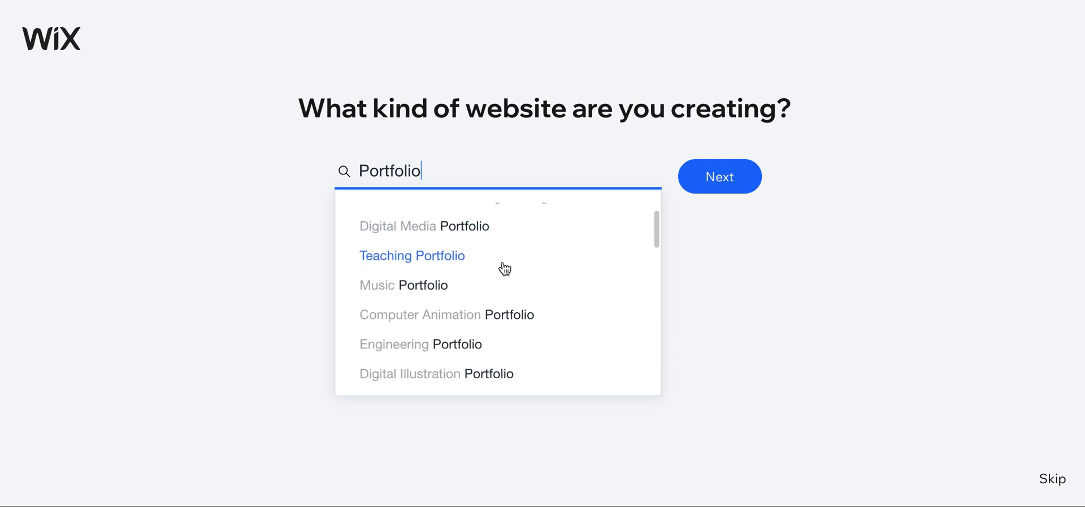
{"action": "left_click", "coordinate": [426, 240]}
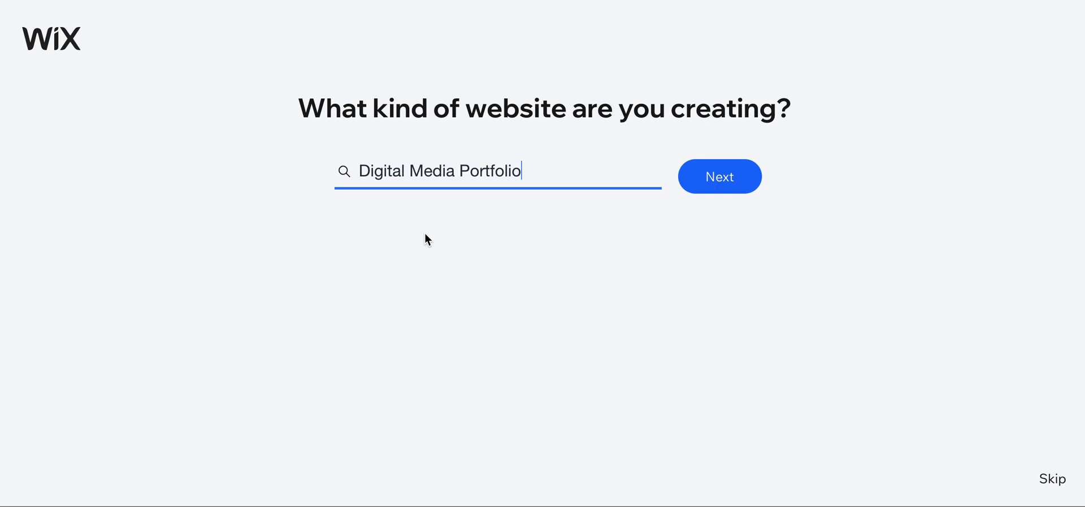
{"action": "left_click", "coordinate": [688, 186]}
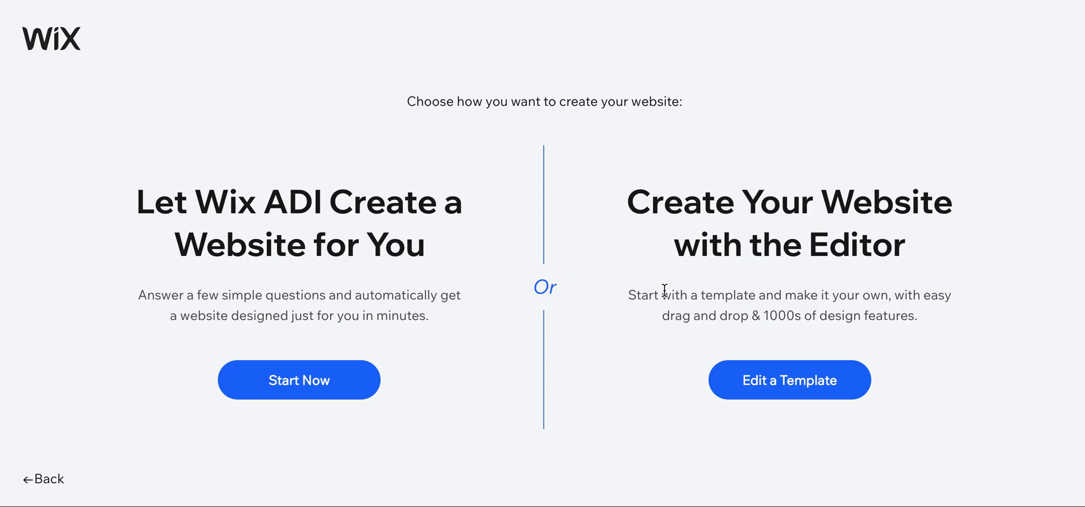
{"action": "left_click", "coordinate": [781, 376]}
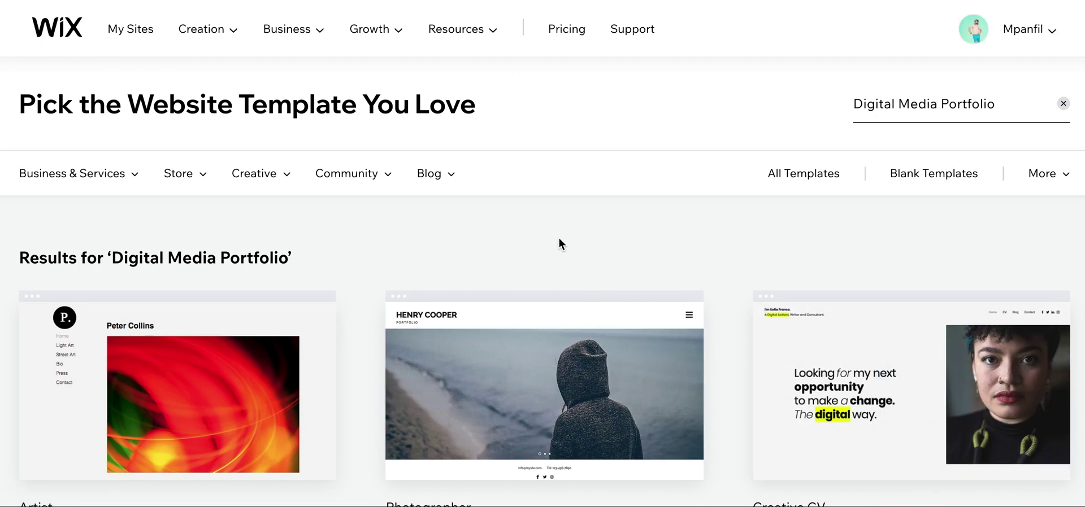
Preview the Artist template, then close the preview
{"action": "scroll", "coordinate": [559, 238], "scroll_direction": "down", "scroll_amount": 1}
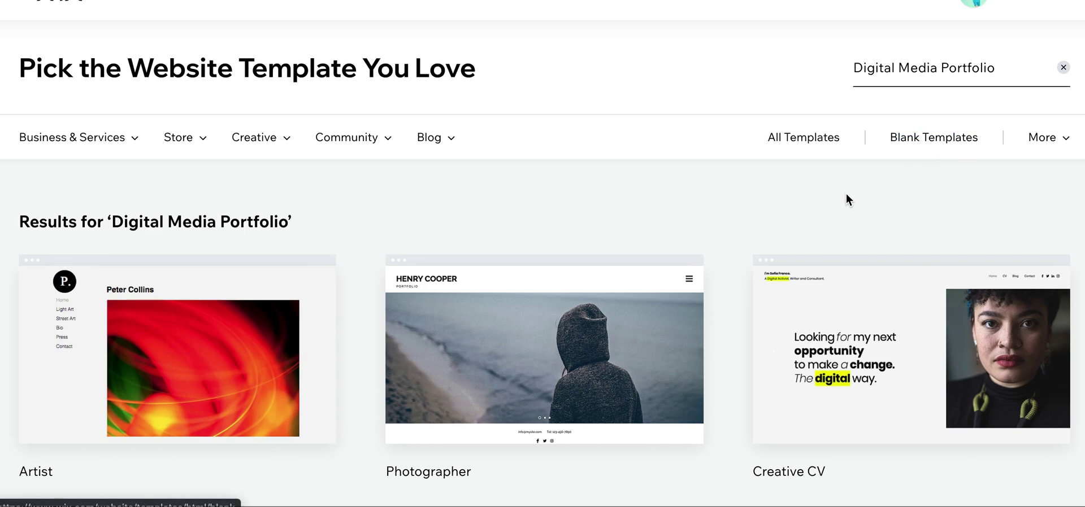
{"action": "mouse_move", "coordinate": [286, 146]}
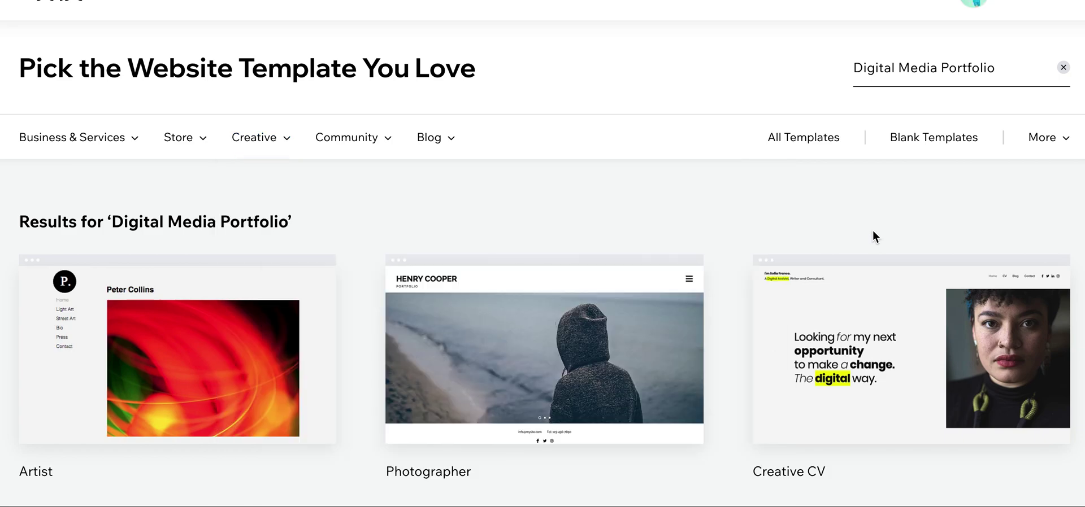
{"action": "scroll", "coordinate": [582, 209], "scroll_direction": "down", "scroll_amount": 3}
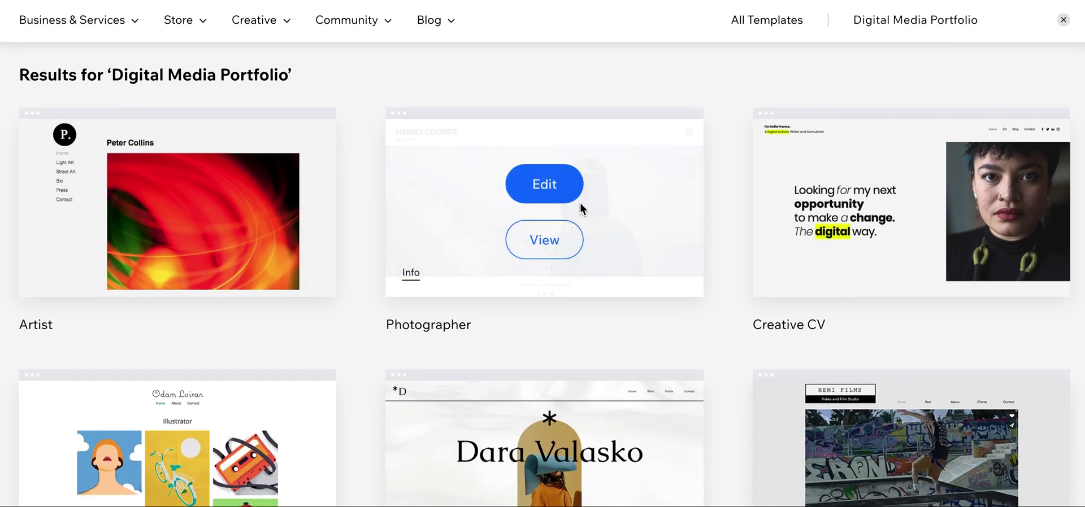
{"action": "scroll", "coordinate": [299, 329], "scroll_direction": "down", "scroll_amount": 2}
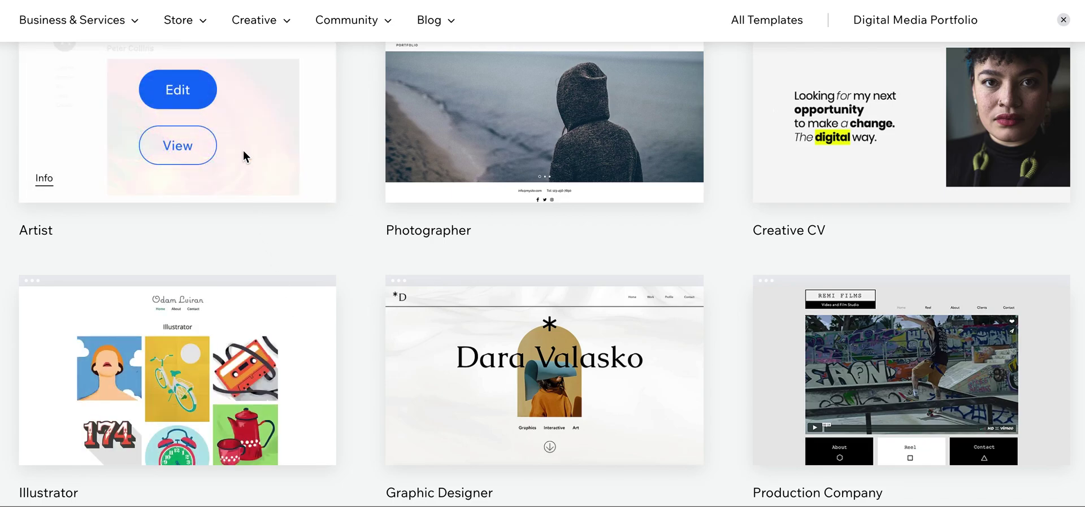
{"action": "scroll", "coordinate": [237, 158], "scroll_direction": "up", "scroll_amount": 2}
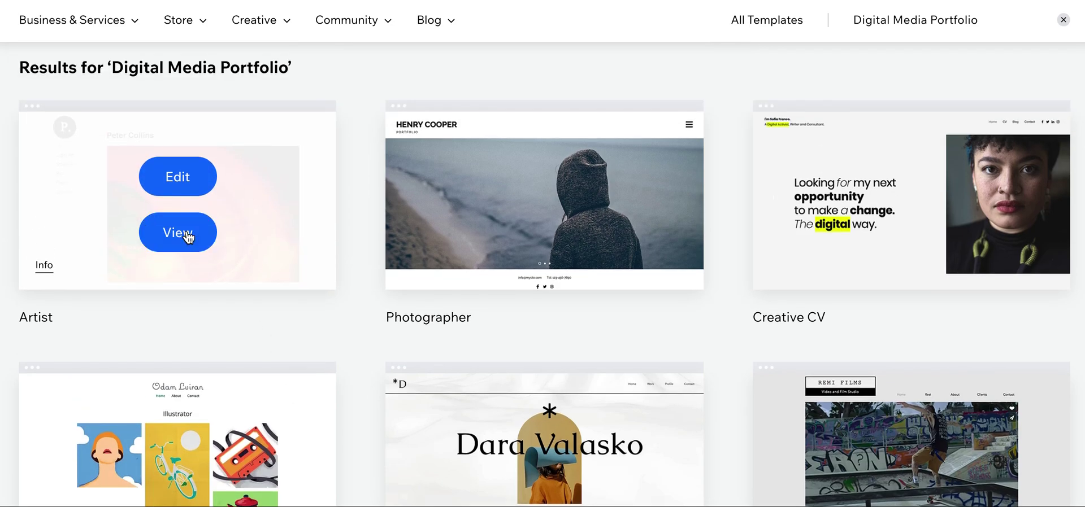
{"action": "left_click", "coordinate": [188, 236]}
{"action": "scroll", "coordinate": [517, 218], "scroll_direction": "down", "scroll_amount": 3}
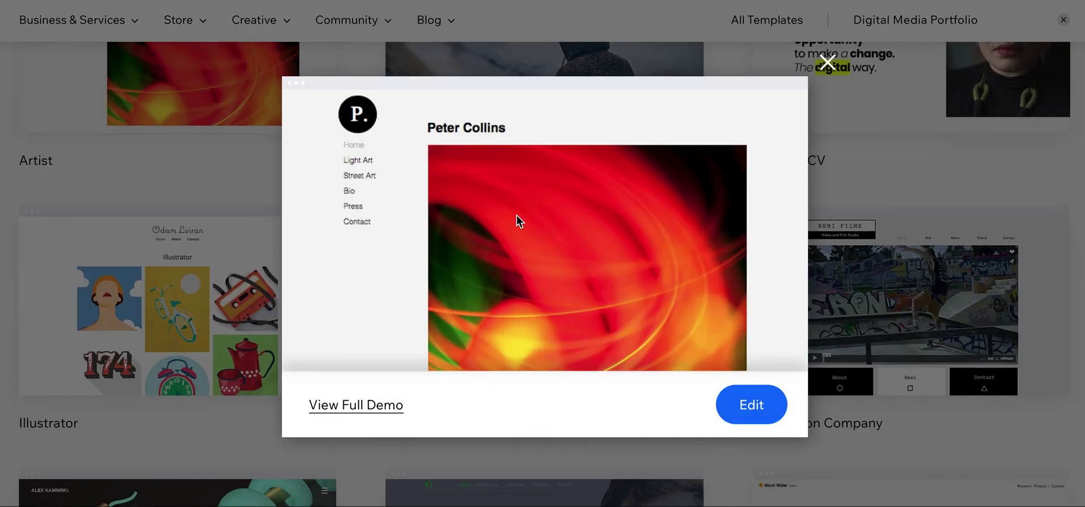
{"action": "scroll", "coordinate": [516, 215], "scroll_direction": "up", "scroll_amount": 1}
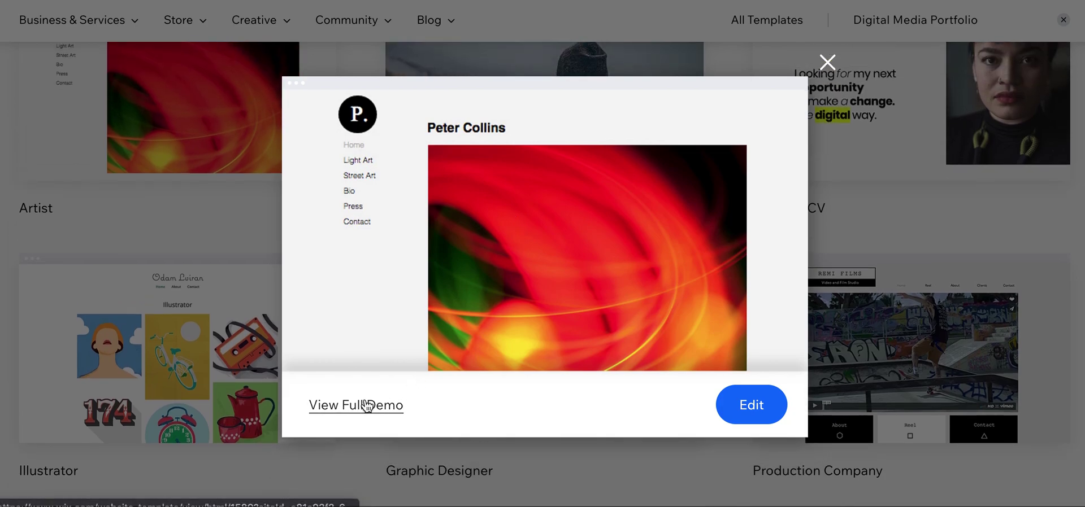
{"action": "left_click", "coordinate": [827, 61]}
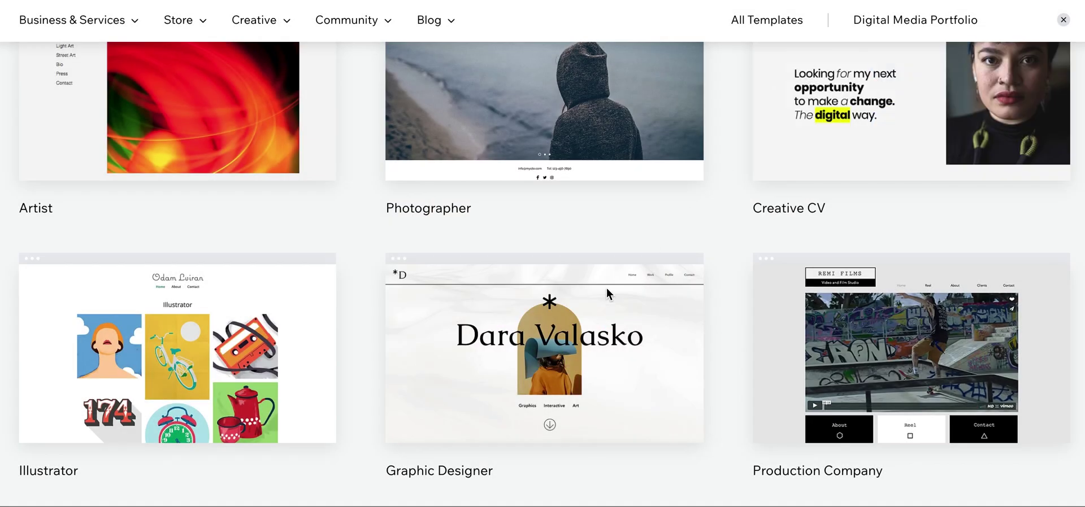
Browse further down the Digital Media Portfolio template results
{"action": "scroll", "coordinate": [692, 249], "scroll_direction": "down", "scroll_amount": 5}
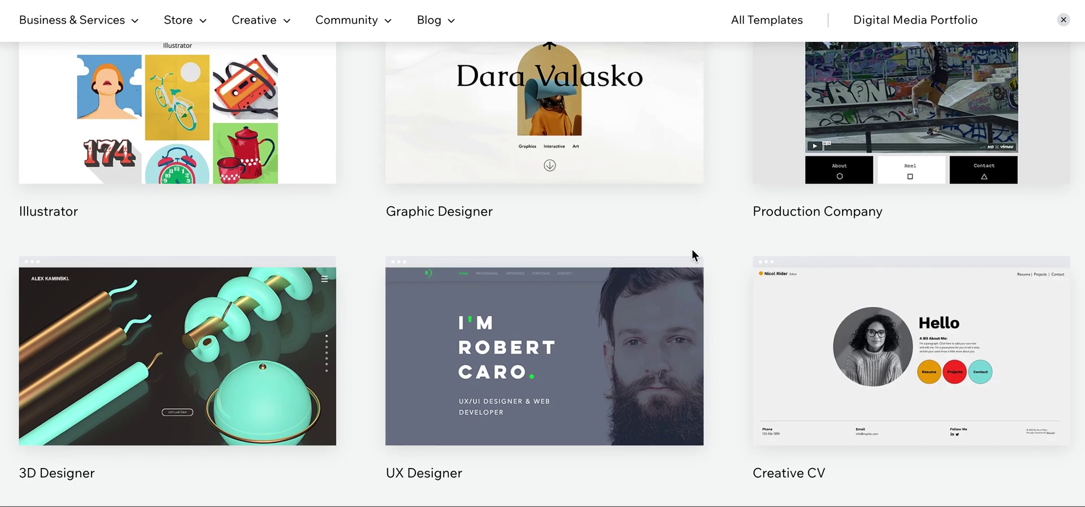
{"action": "scroll", "coordinate": [692, 249], "scroll_direction": "down", "scroll_amount": 3}
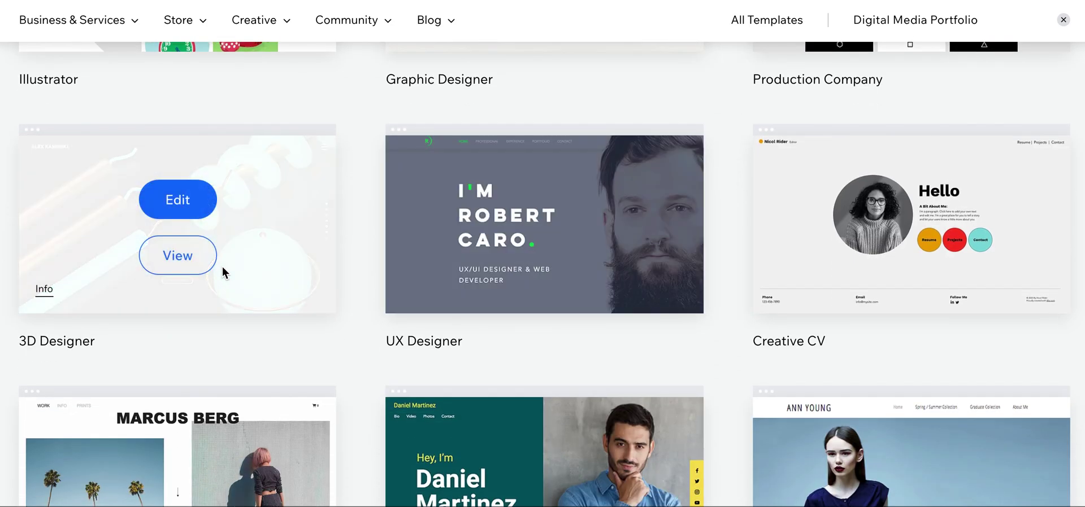
{"action": "scroll", "coordinate": [73, 322], "scroll_direction": "down", "scroll_amount": 4}
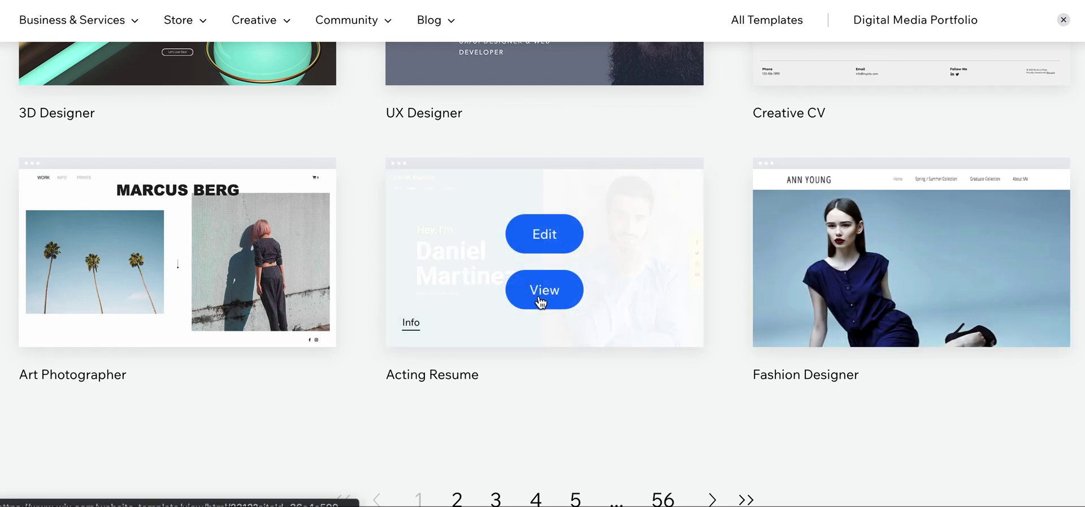
{"action": "mouse_move", "coordinate": [196, 309]}
{"action": "scroll", "coordinate": [196, 311], "scroll_direction": "up", "scroll_amount": 20}
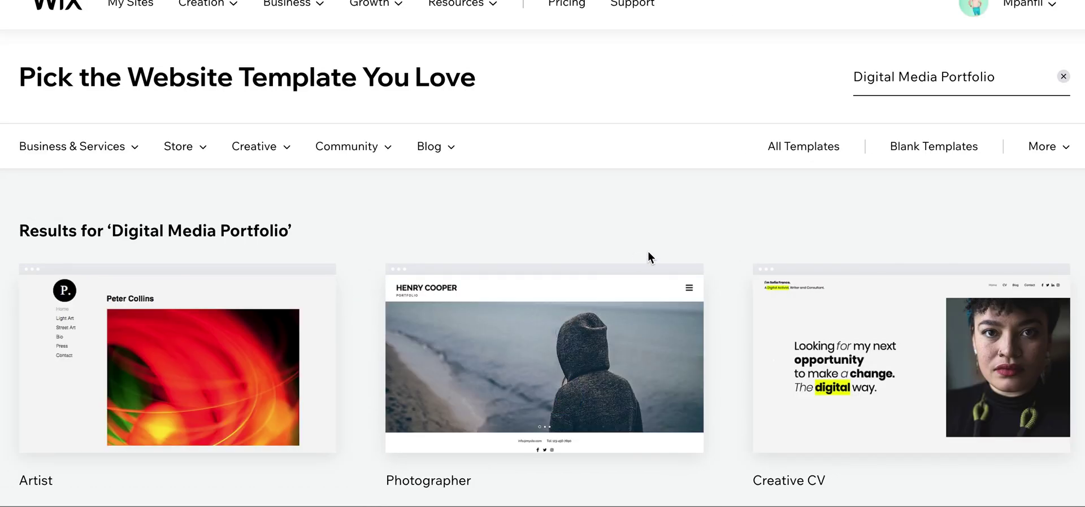
{"action": "scroll", "coordinate": [647, 251], "scroll_direction": "down", "scroll_amount": 2}
{"action": "mouse_move", "coordinate": [866, 289]}
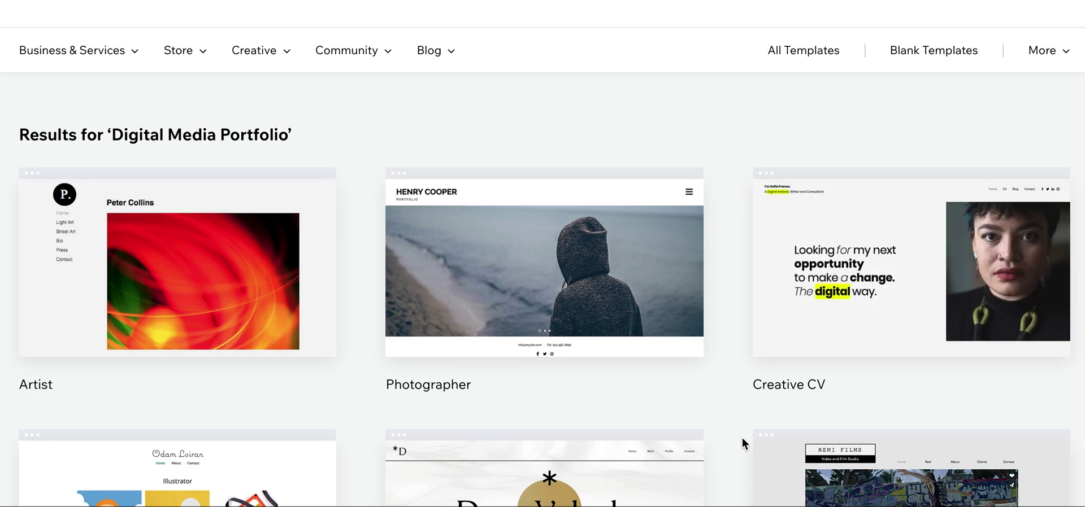
Open the Artist template in the editor and dismiss the welcome dialog
{"action": "mouse_move", "coordinate": [283, 268]}
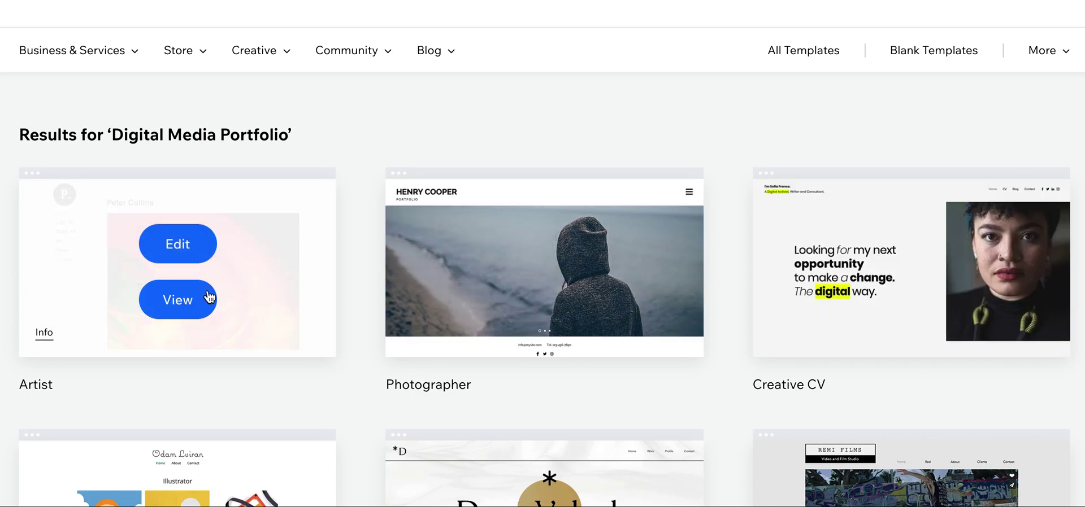
{"action": "left_click", "coordinate": [192, 245]}
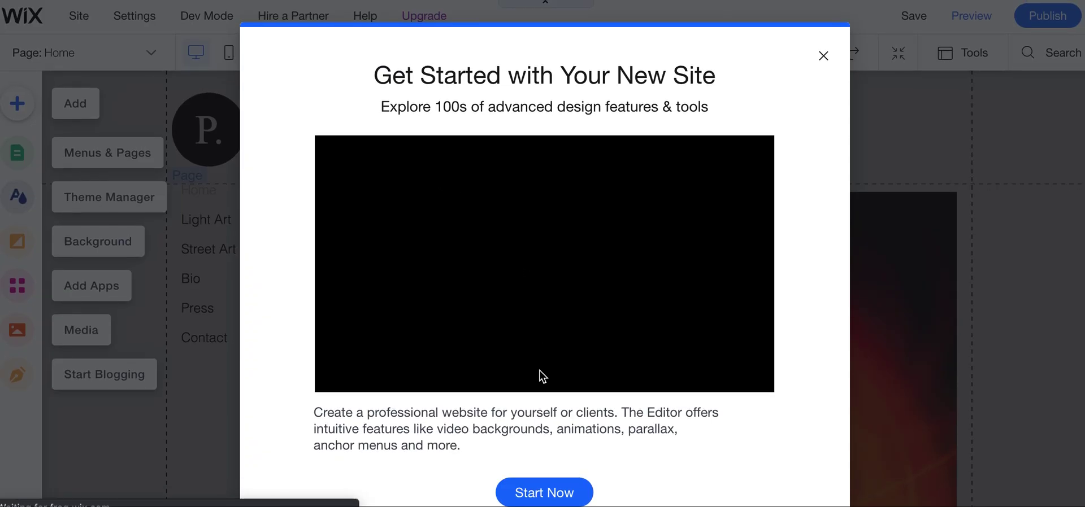
{"action": "left_click", "coordinate": [543, 495]}
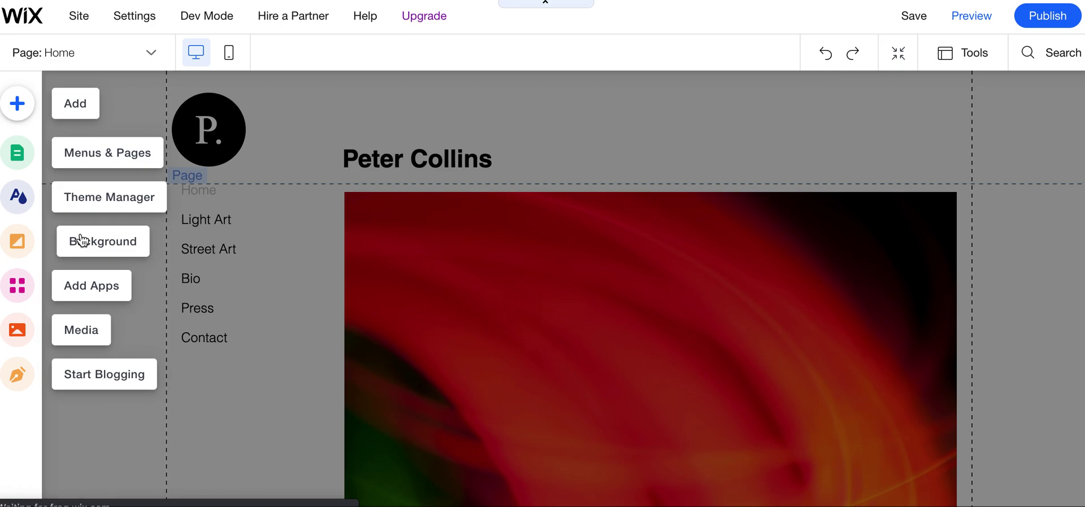
Check the design tools list, then bring up the site's page list
{"action": "left_click", "coordinate": [974, 60]}
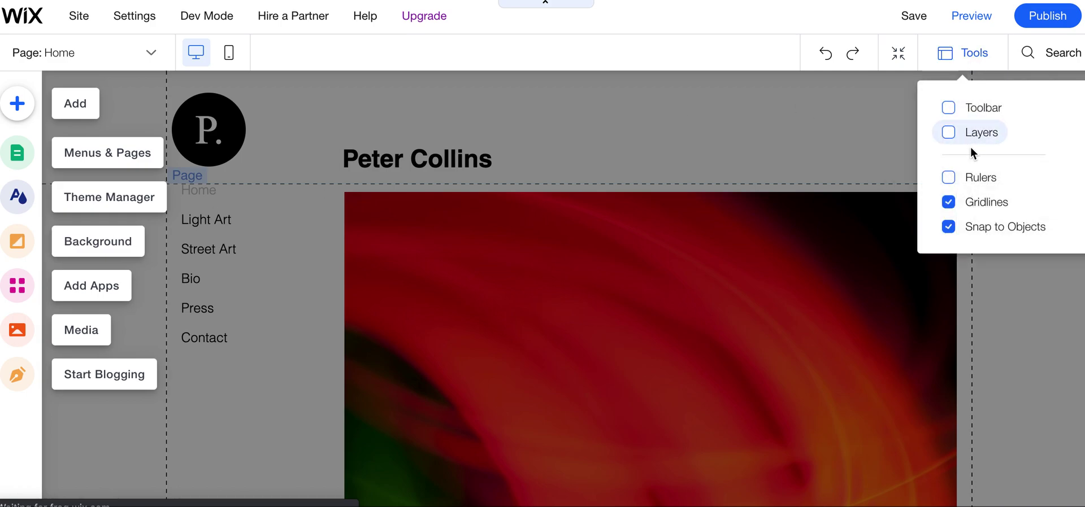
{"action": "left_click", "coordinate": [808, 142]}
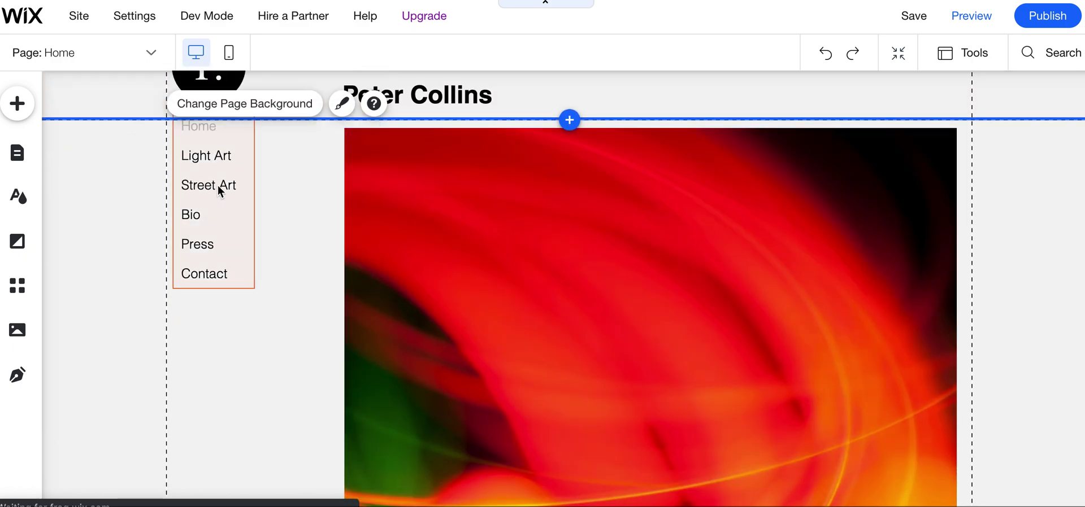
{"action": "double_click", "coordinate": [220, 185]}
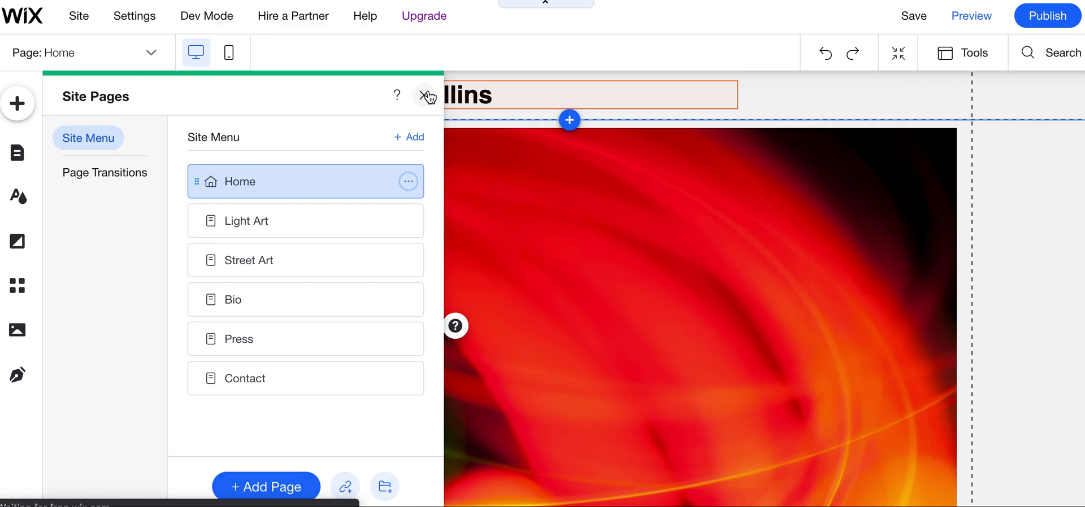
Rename the Light Art page to 'Installation Art'
{"action": "left_click", "coordinate": [424, 96]}
{"action": "double_click", "coordinate": [213, 189]}
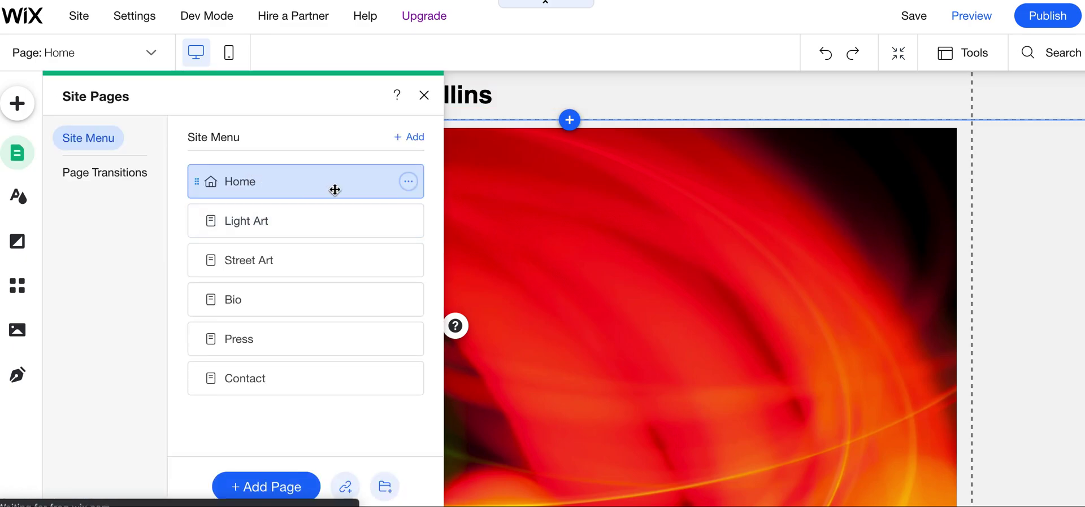
{"action": "left_click", "coordinate": [336, 219]}
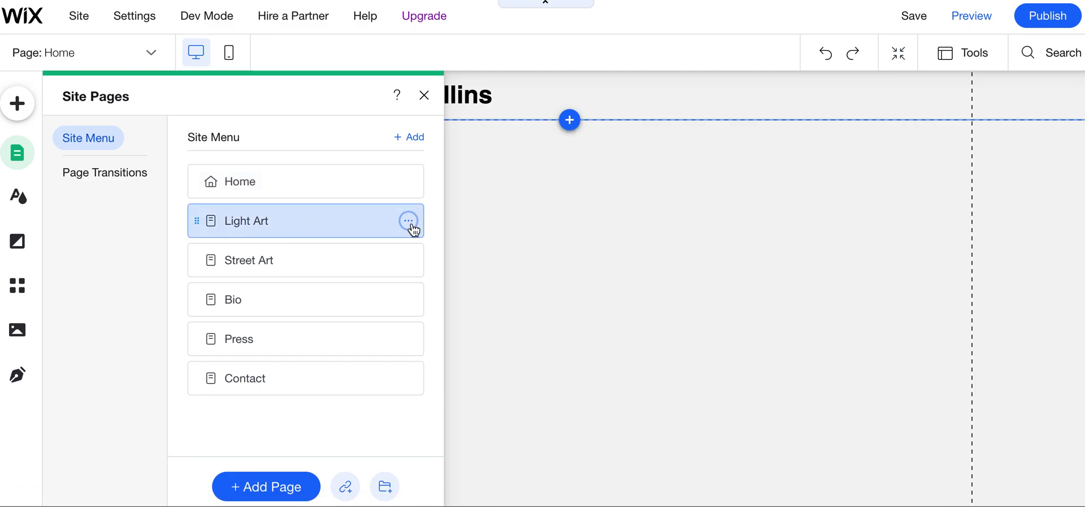
{"action": "left_click", "coordinate": [413, 229]}
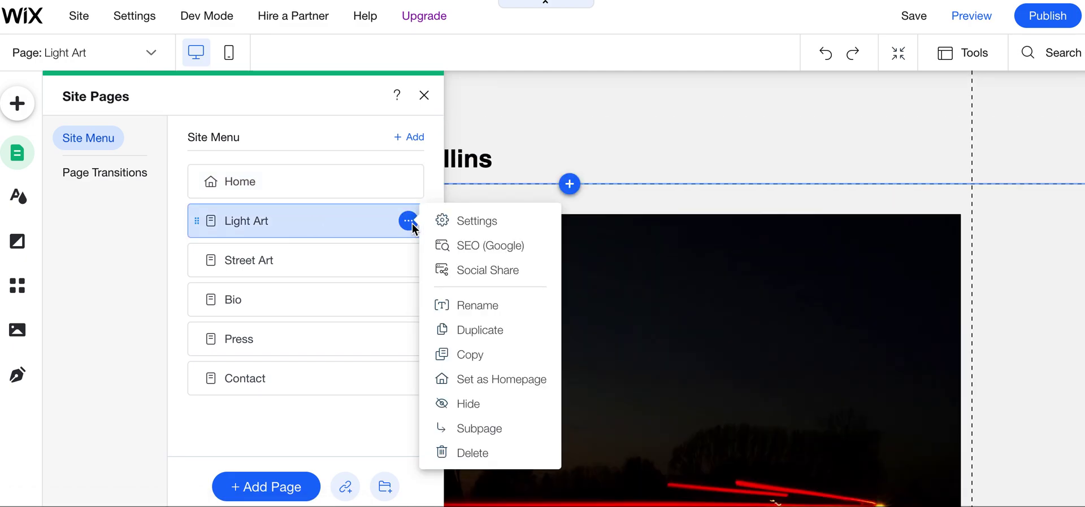
{"action": "left_click", "coordinate": [477, 308]}
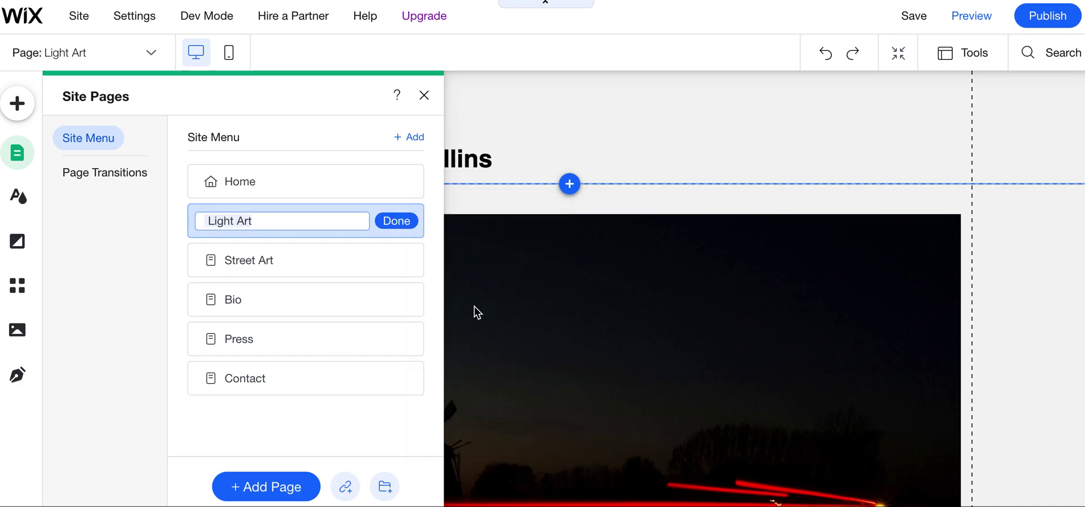
{"action": "type", "text": "Ins"}
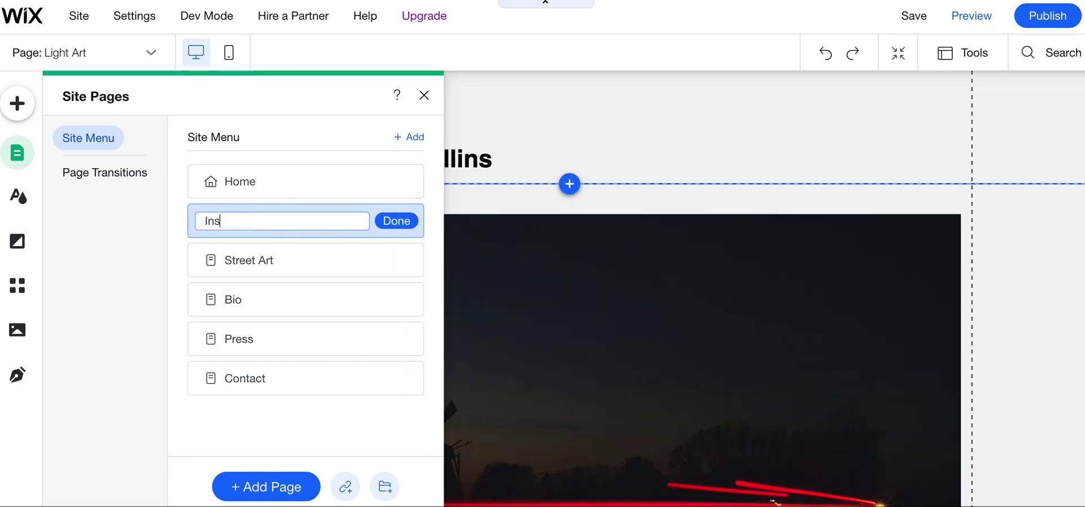
{"action": "type", "text": "tallation Art"}
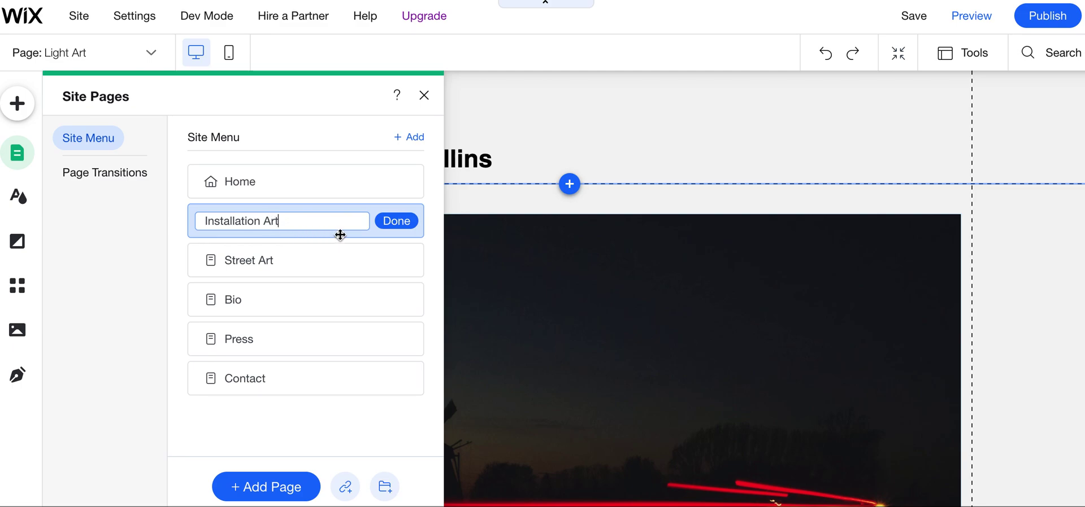
{"action": "left_click", "coordinate": [396, 221]}
Rename the Street Art page to 'Photography' and leave the Bio page showing
{"action": "left_click", "coordinate": [323, 265]}
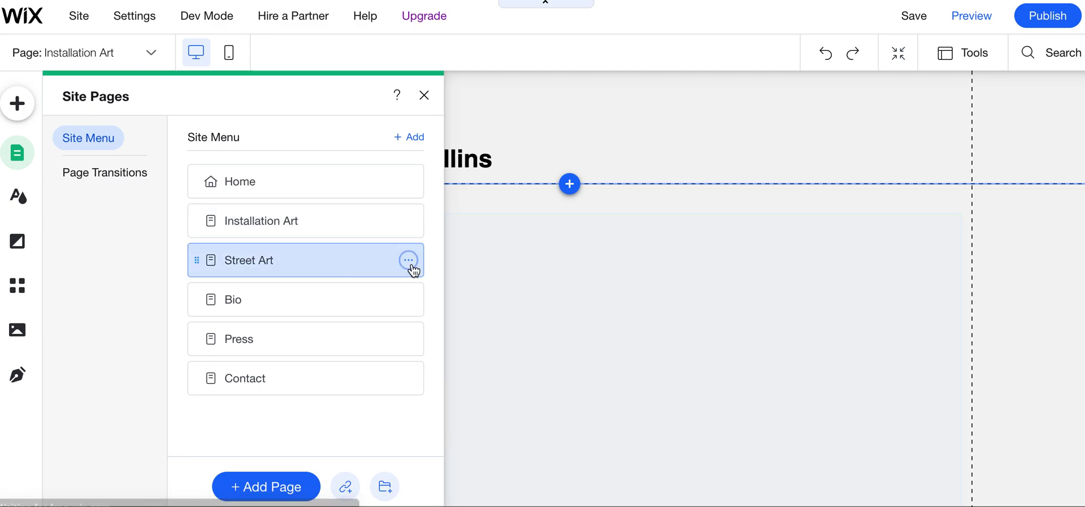
{"action": "double_click", "coordinate": [339, 266]}
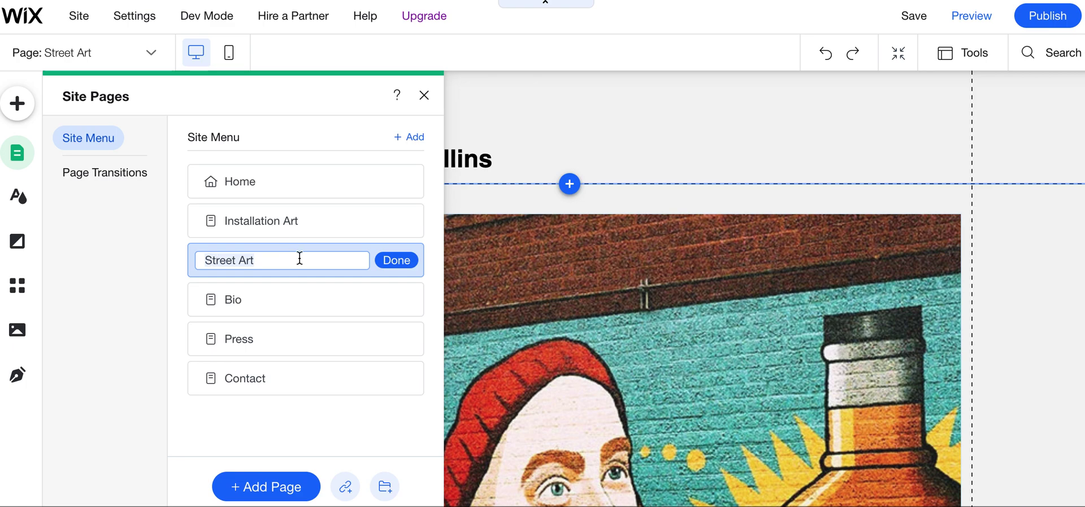
{"action": "type", "text": "Photography"}
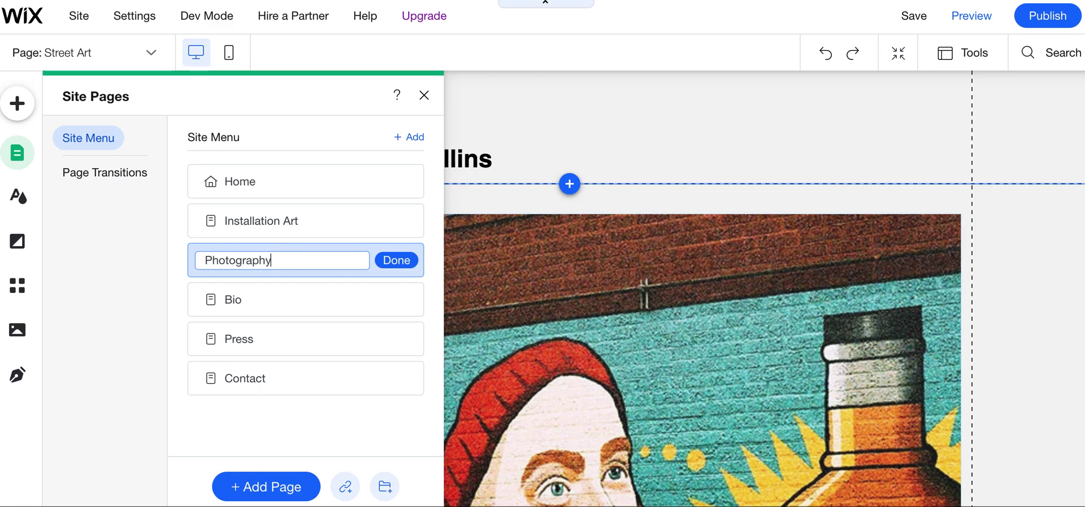
{"action": "left_click", "coordinate": [279, 297]}
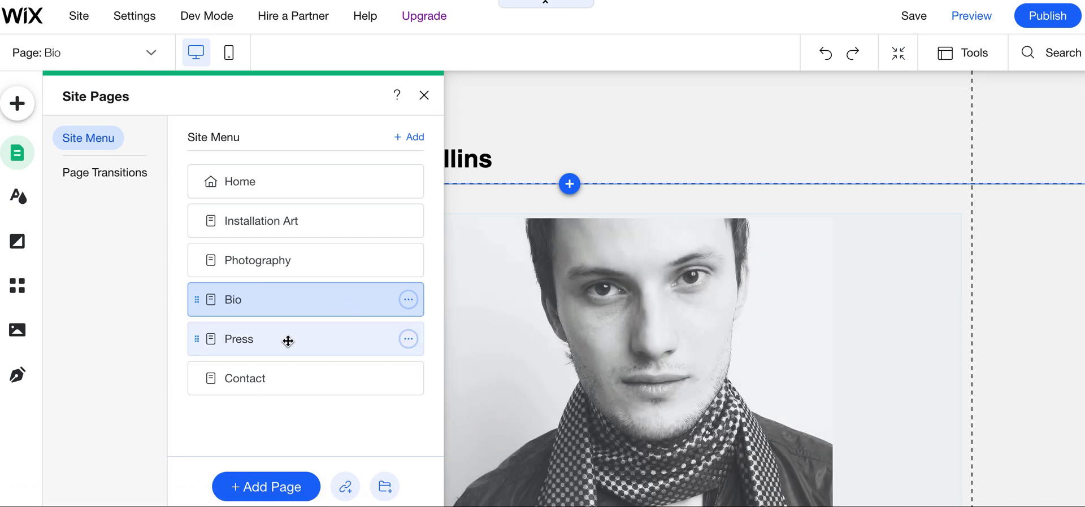
{"action": "left_click", "coordinate": [288, 341]}
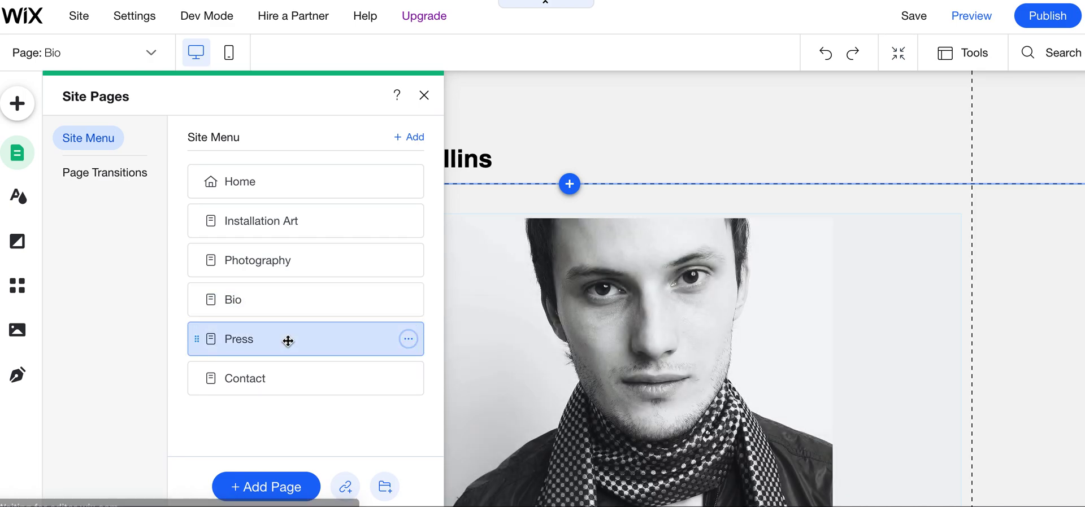
{"action": "left_click", "coordinate": [294, 307]}
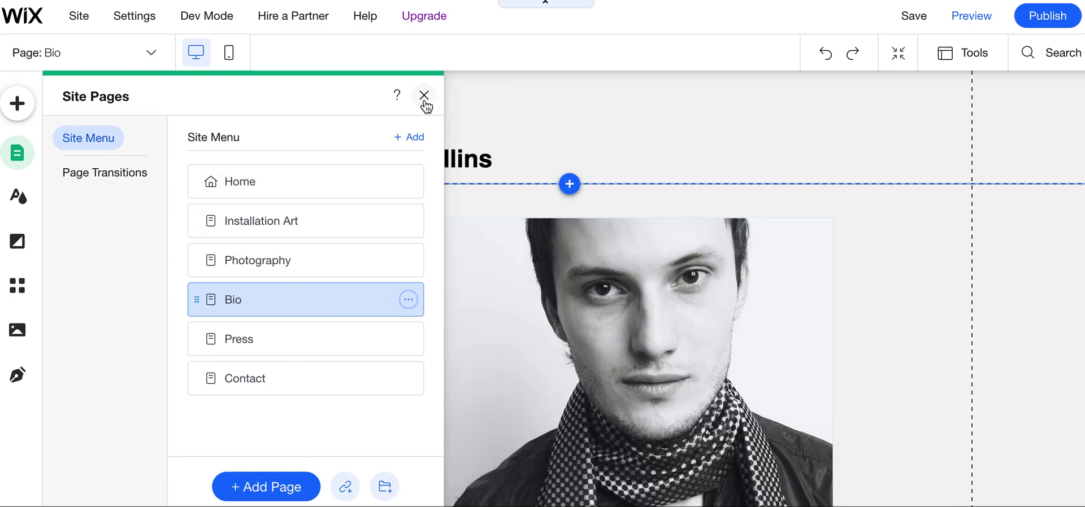
{"action": "left_click", "coordinate": [424, 95]}
Start editing the Bio text and replace the name line with the artist's name
{"action": "scroll", "coordinate": [554, 329], "scroll_direction": "down", "scroll_amount": 1}
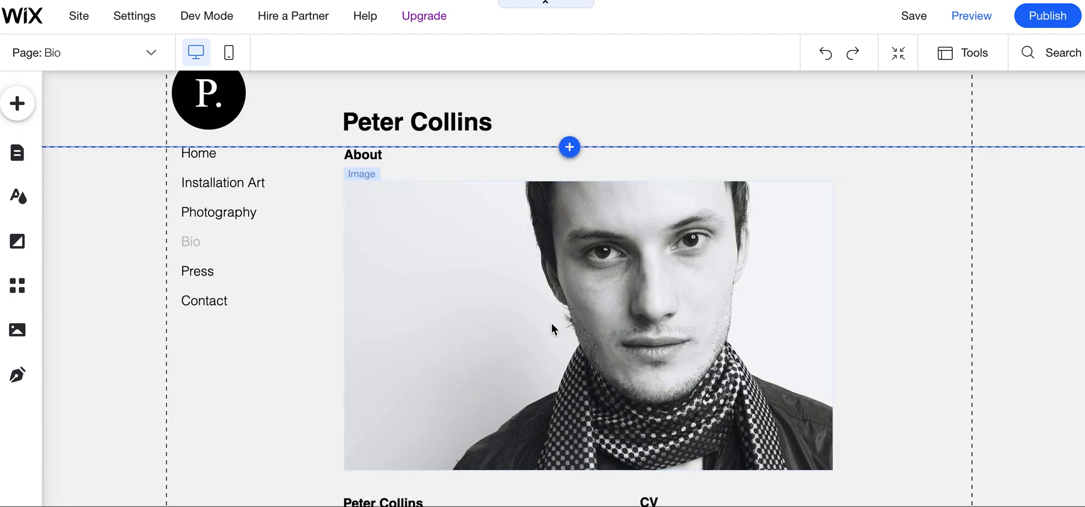
{"action": "scroll", "coordinate": [551, 324], "scroll_direction": "down", "scroll_amount": 2}
{"action": "scroll", "coordinate": [478, 232], "scroll_direction": "up", "scroll_amount": 3}
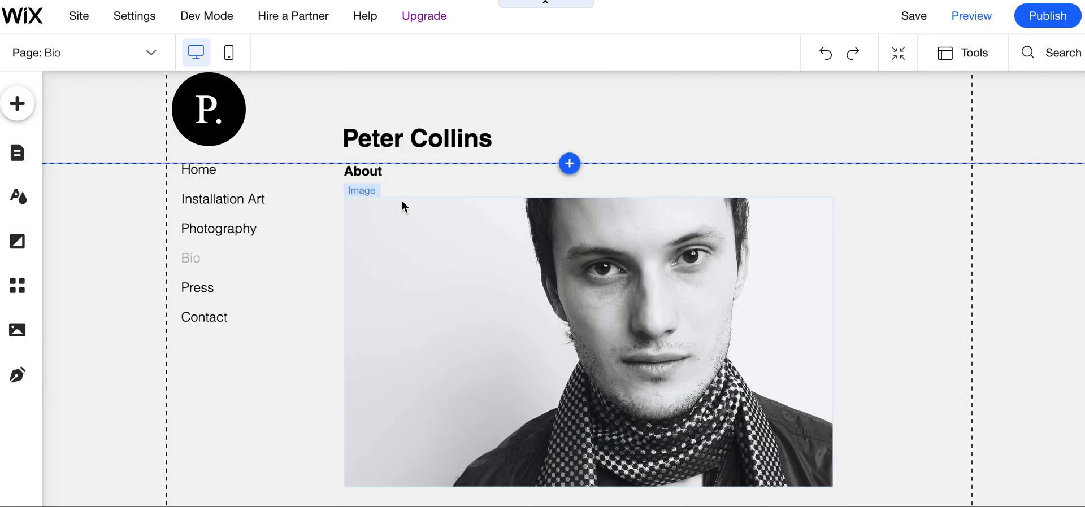
{"action": "scroll", "coordinate": [518, 398], "scroll_direction": "down", "scroll_amount": 6}
{"action": "scroll", "coordinate": [516, 395], "scroll_direction": "up", "scroll_amount": 2}
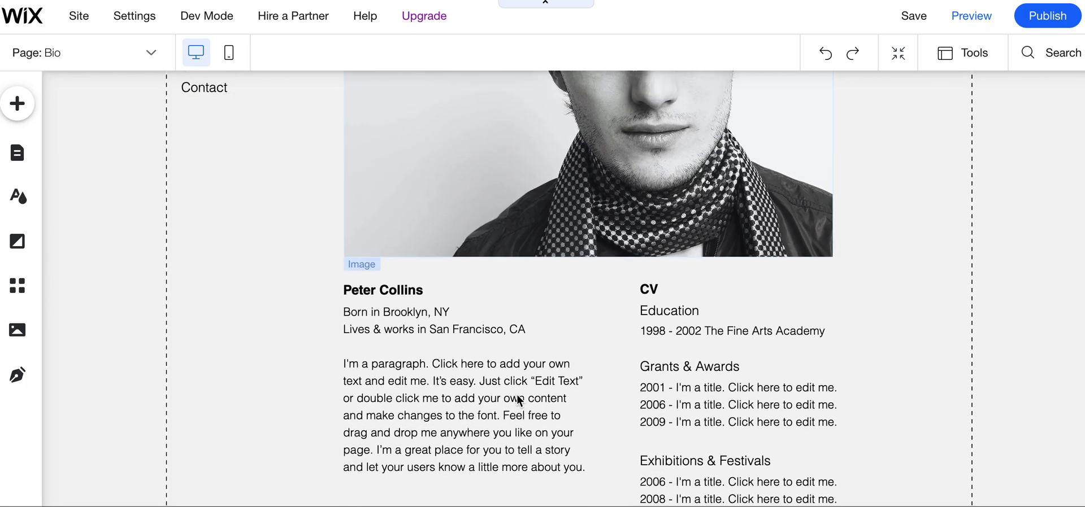
{"action": "scroll", "coordinate": [516, 394], "scroll_direction": "down", "scroll_amount": 3}
{"action": "scroll", "coordinate": [577, 345], "scroll_direction": "down", "scroll_amount": 2}
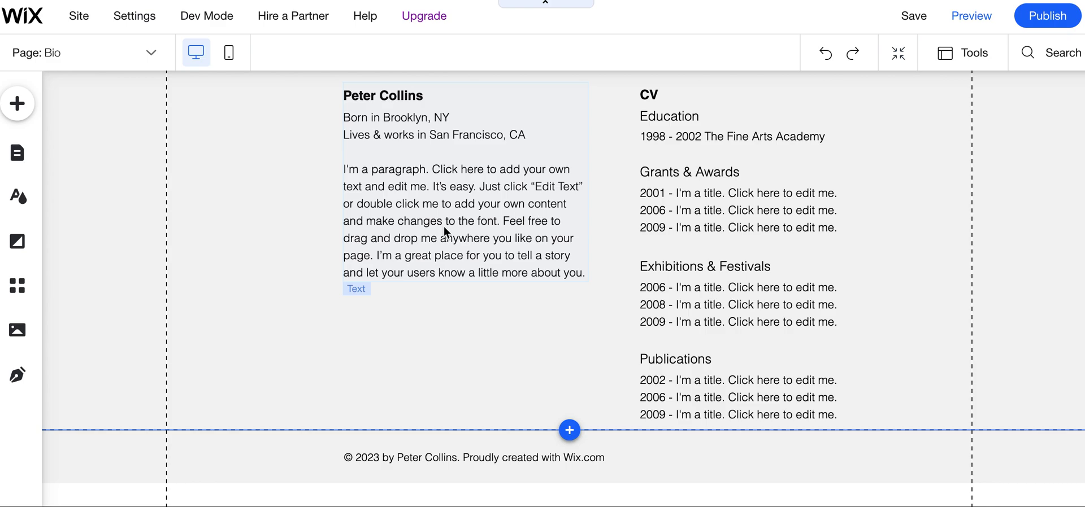
{"action": "scroll", "coordinate": [443, 226], "scroll_direction": "up", "scroll_amount": 3}
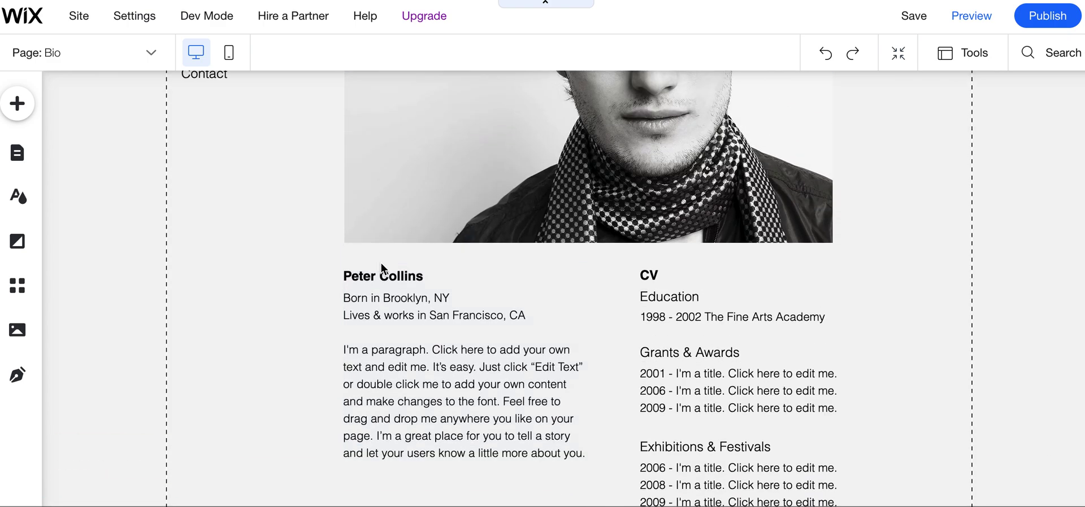
{"action": "double_click", "coordinate": [378, 301]}
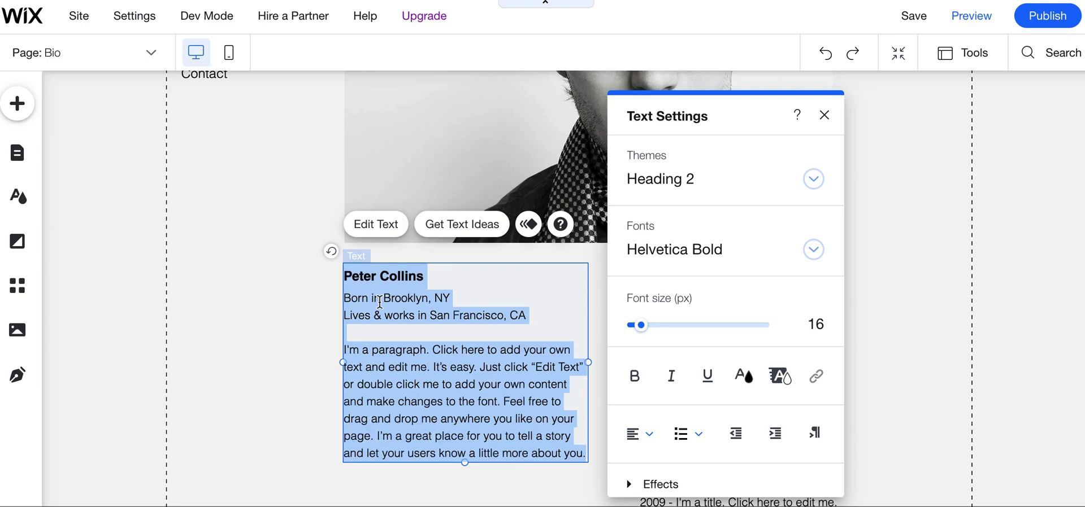
{"action": "left_click", "coordinate": [441, 277]}
{"action": "triple_click", "coordinate": [425, 277]}
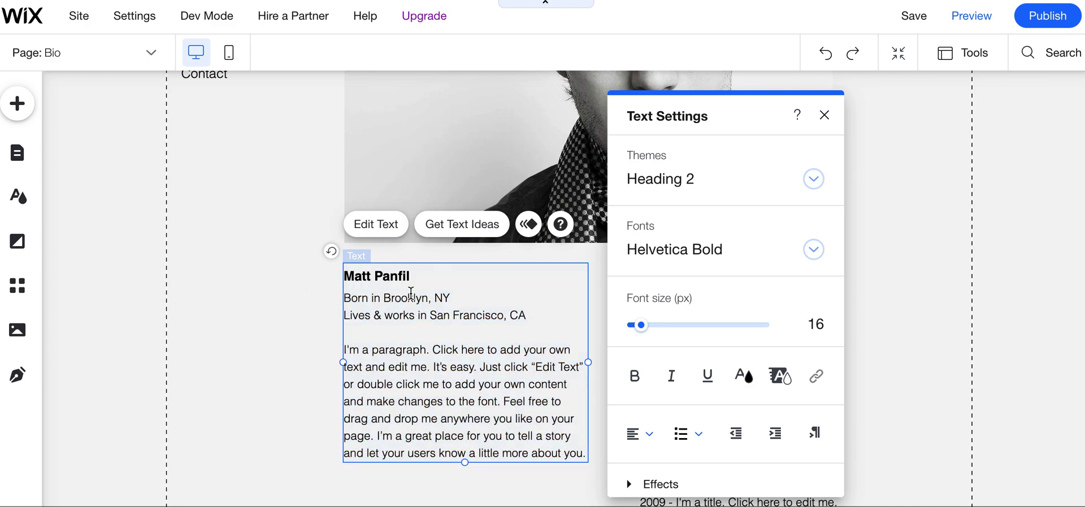
Change the birthplace and residence lines to Indianapolis, IN, and replace the placeholder paragraph
{"action": "left_click_drag", "start_coordinate": [452, 299], "coordinate": [382, 298]}
{"action": "type", "text": "Indianapolis"}
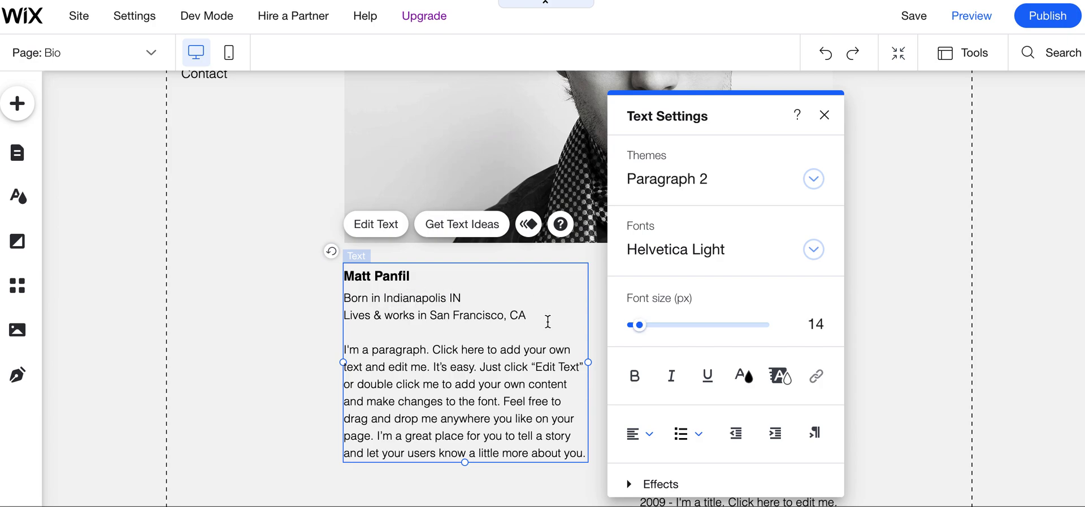
{"action": "left_click_drag", "start_coordinate": [547, 322], "coordinate": [430, 316]}
{"action": "type", "text": "Indianapol"}
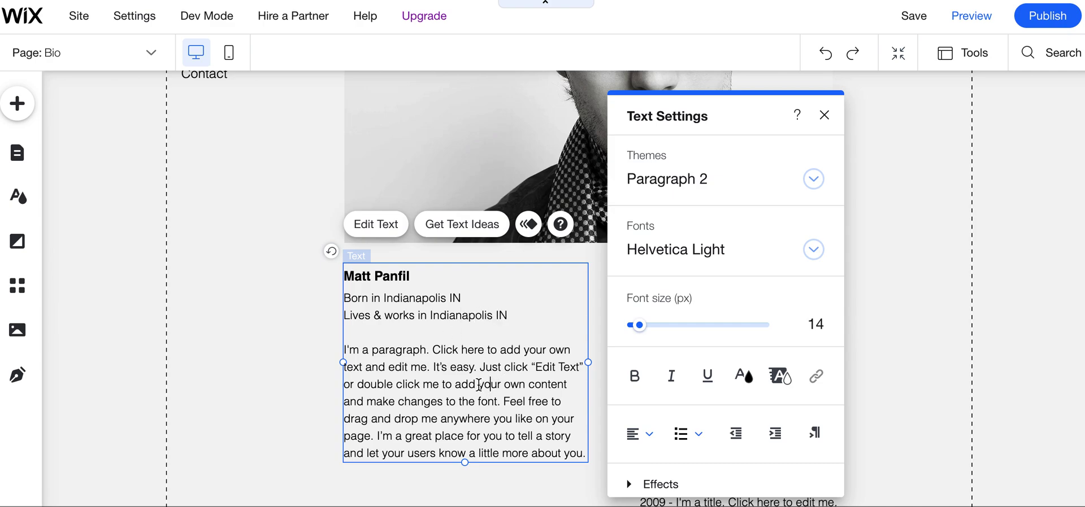
{"action": "left_click_drag", "start_coordinate": [373, 356], "coordinate": [585, 455]}
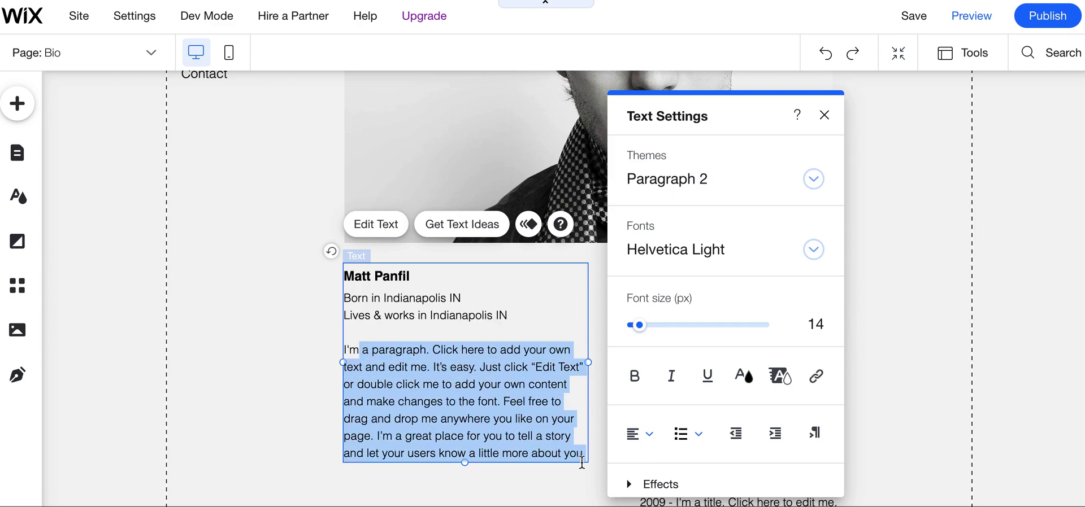
{"action": "type", "text": "hdhdhdhdhdhdhd"}
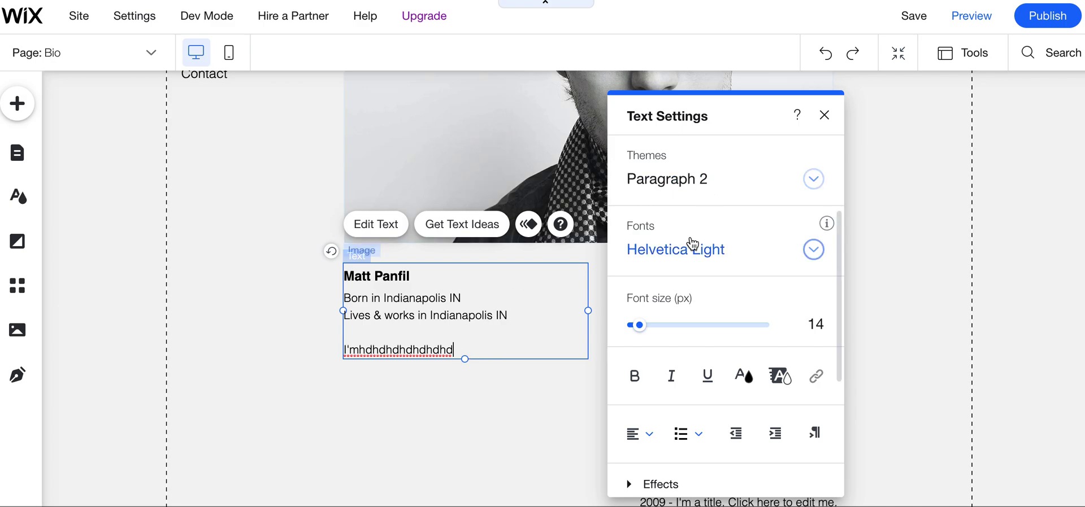
Replace the filler line with 'Paragraph' set in bold Impact
{"action": "left_click_drag", "start_coordinate": [453, 351], "coordinate": [293, 355]}
{"action": "type", "text": "Paragraph"}
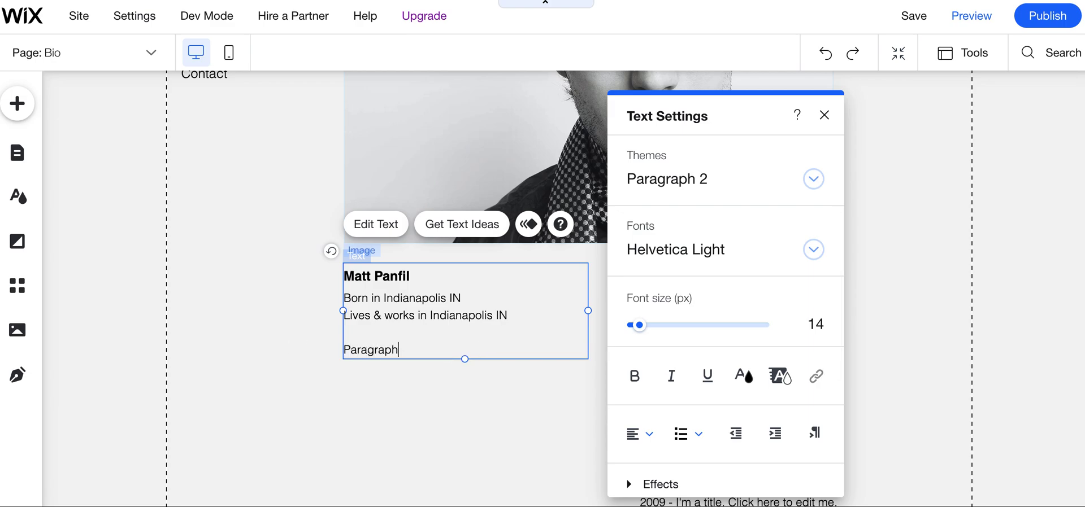
{"action": "left_click_drag", "start_coordinate": [402, 351], "coordinate": [277, 352]}
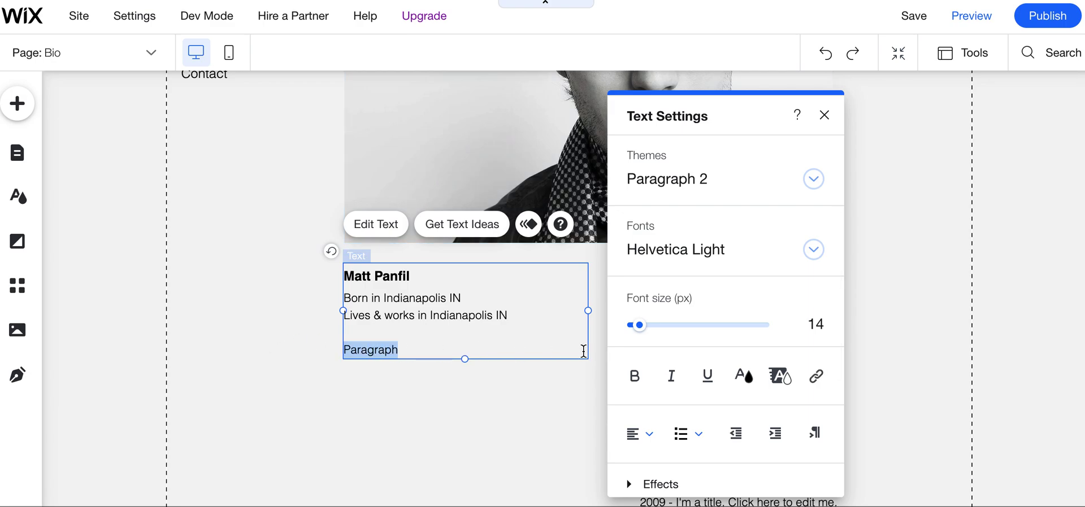
{"action": "left_click", "coordinate": [632, 377]}
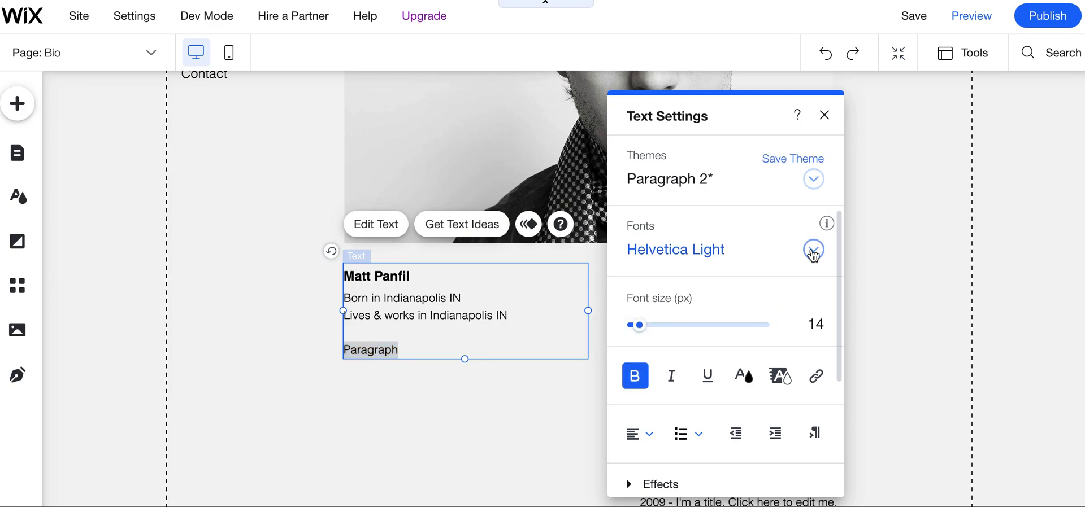
{"action": "left_click", "coordinate": [813, 250]}
{"action": "left_click", "coordinate": [720, 339]}
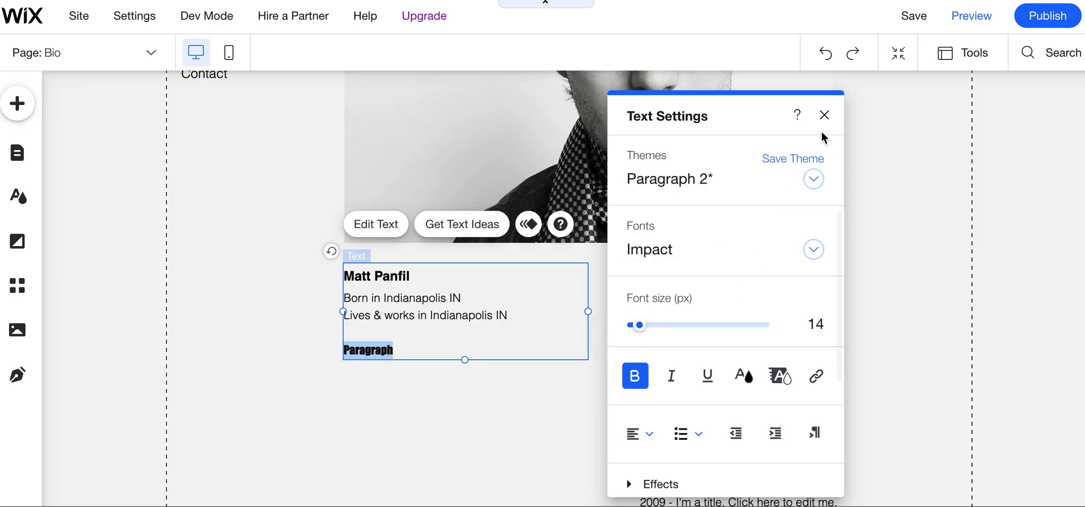
{"action": "left_click", "coordinate": [824, 116]}
{"action": "left_click", "coordinate": [839, 259]}
Set the Bio page background to the Stormy Skies video
{"action": "scroll", "coordinate": [706, 327], "scroll_direction": "down", "scroll_amount": 3}
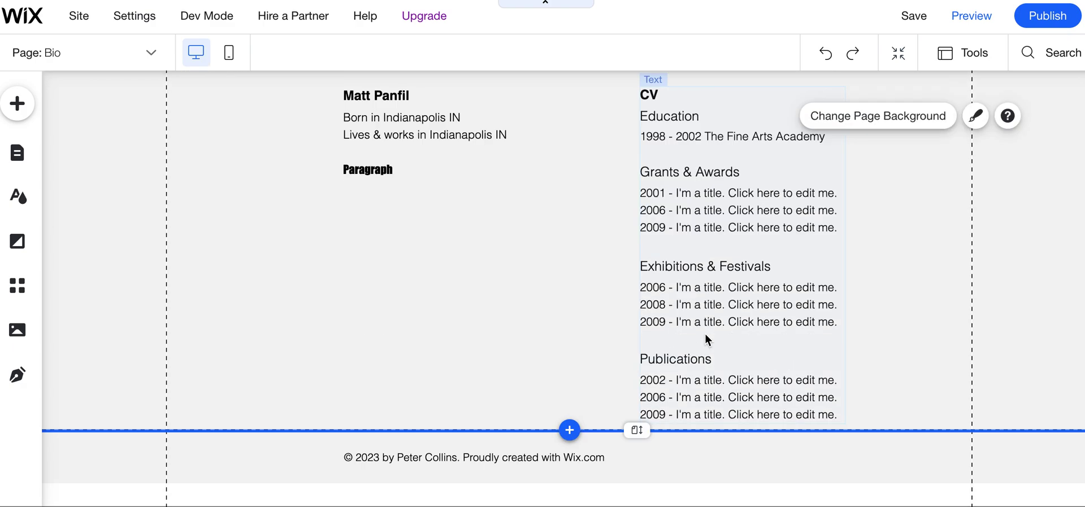
{"action": "scroll", "coordinate": [705, 335], "scroll_direction": "up", "scroll_amount": 7}
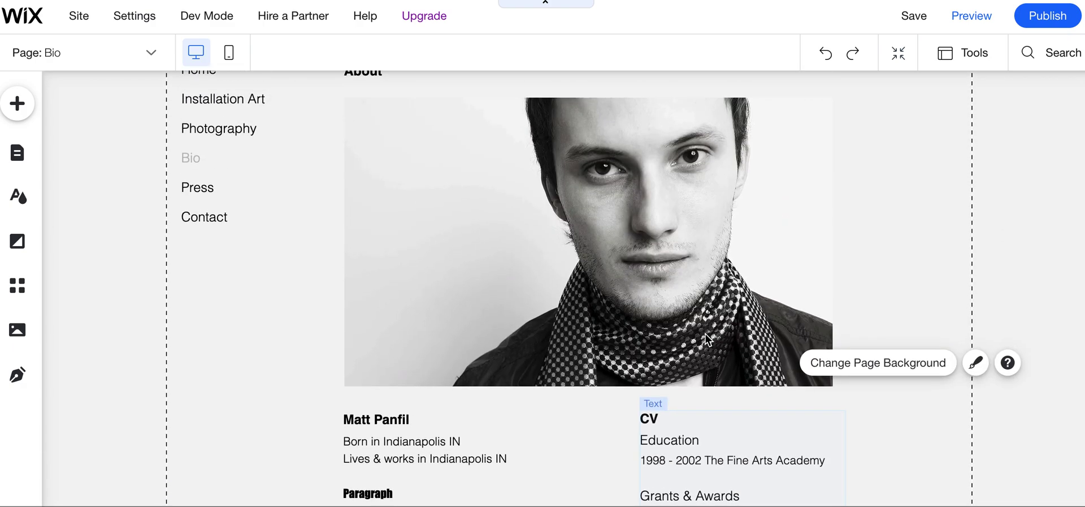
{"action": "scroll", "coordinate": [665, 270], "scroll_direction": "up", "scroll_amount": 2}
{"action": "scroll", "coordinate": [666, 270], "scroll_direction": "down", "scroll_amount": 3}
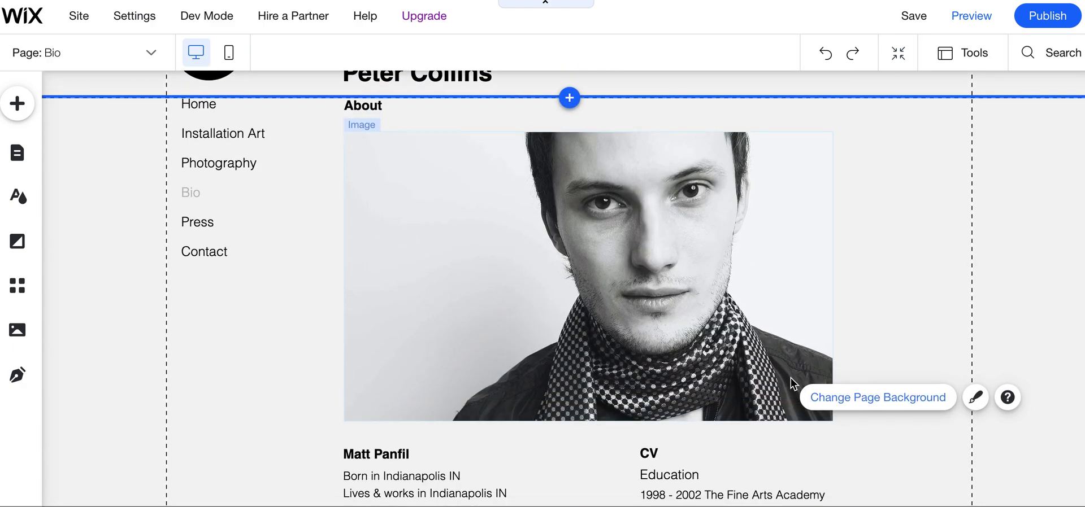
{"action": "scroll", "coordinate": [653, 288], "scroll_direction": "up", "scroll_amount": 1}
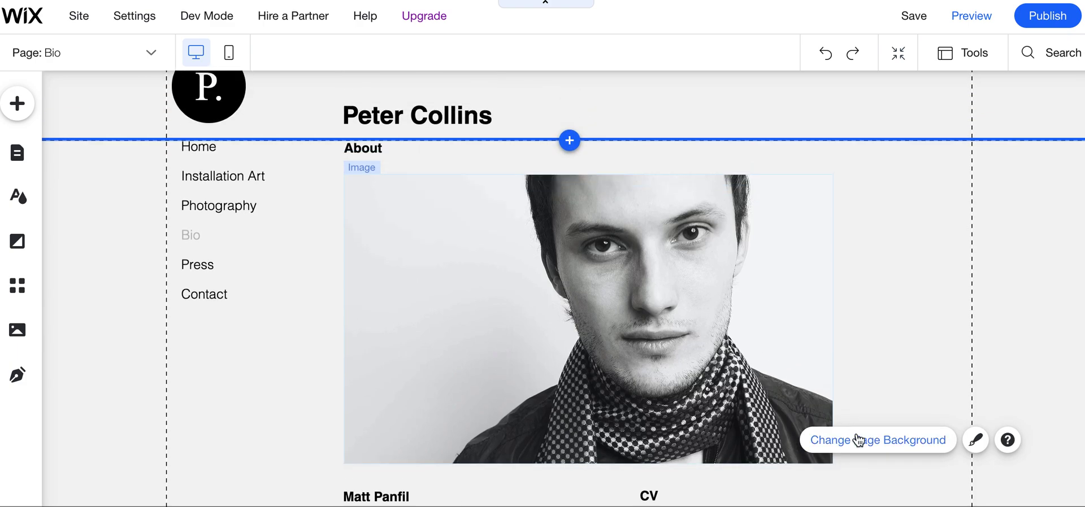
{"action": "left_click", "coordinate": [859, 440]}
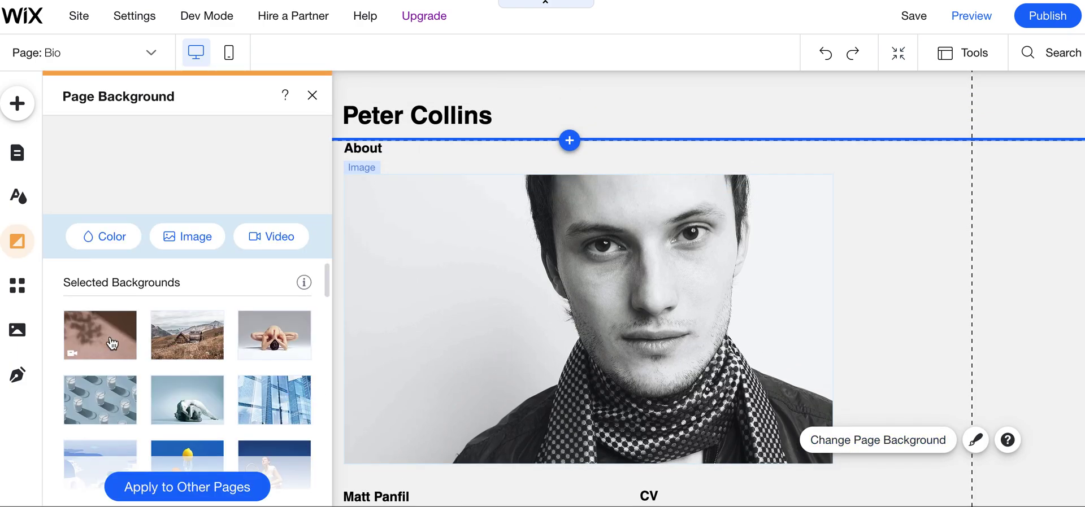
{"action": "mouse_move", "coordinate": [102, 331]}
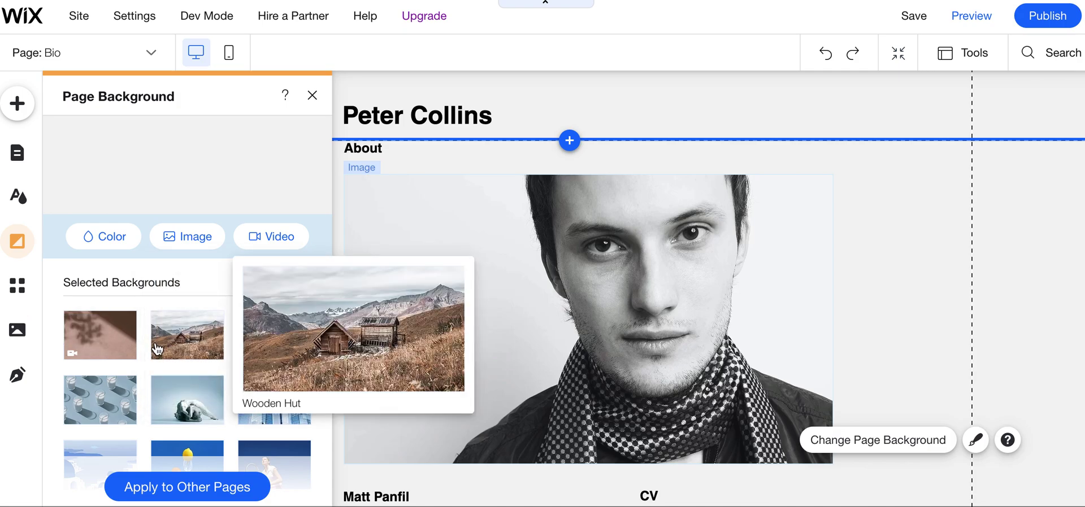
{"action": "scroll", "coordinate": [169, 339], "scroll_direction": "down", "scroll_amount": 5}
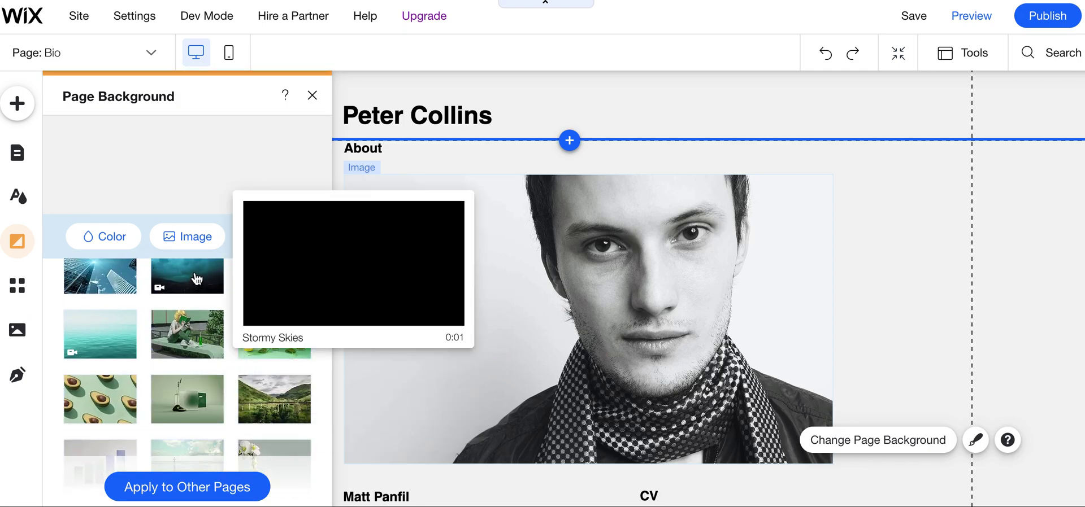
{"action": "left_click", "coordinate": [195, 278]}
{"action": "left_click", "coordinate": [312, 95]}
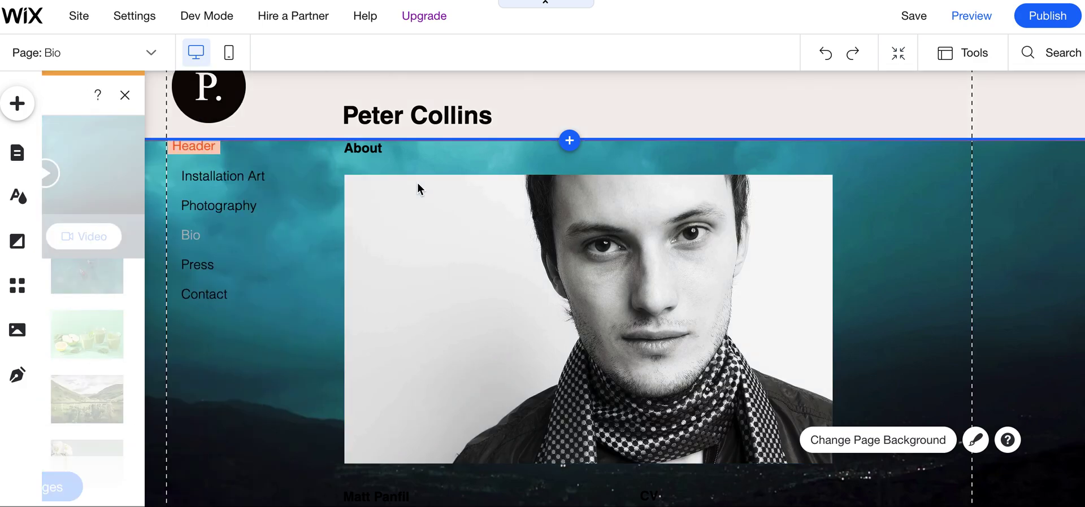
Open the portrait image for cropping, then cancel without changes
{"action": "left_click", "coordinate": [532, 288]}
{"action": "double_click", "coordinate": [533, 288]}
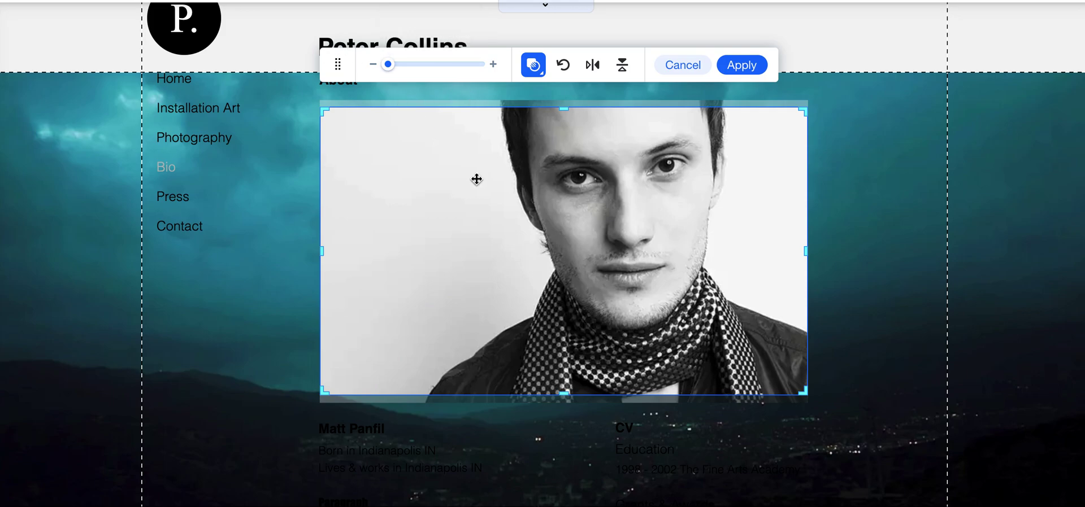
{"action": "left_click", "coordinate": [683, 67]}
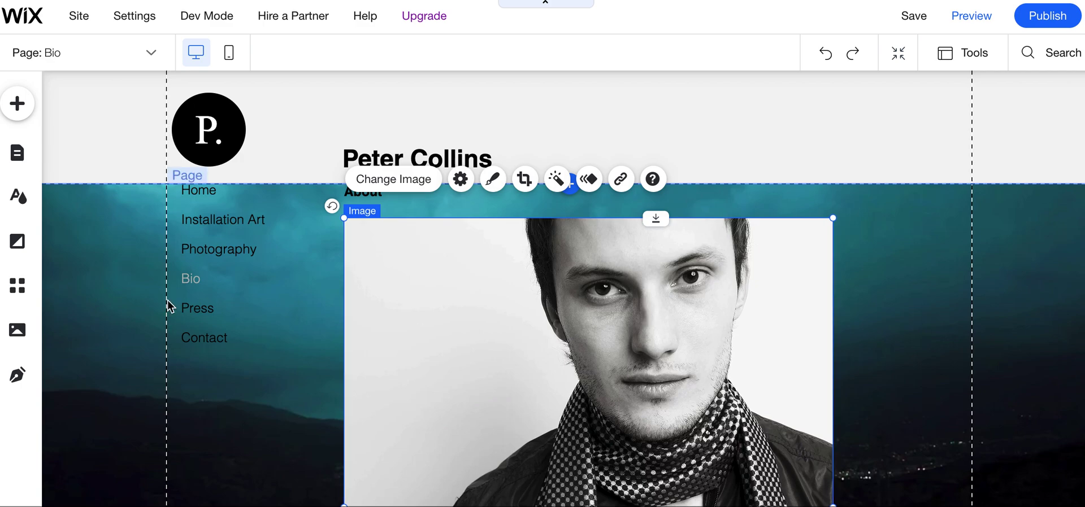
{"action": "left_click", "coordinate": [20, 334]}
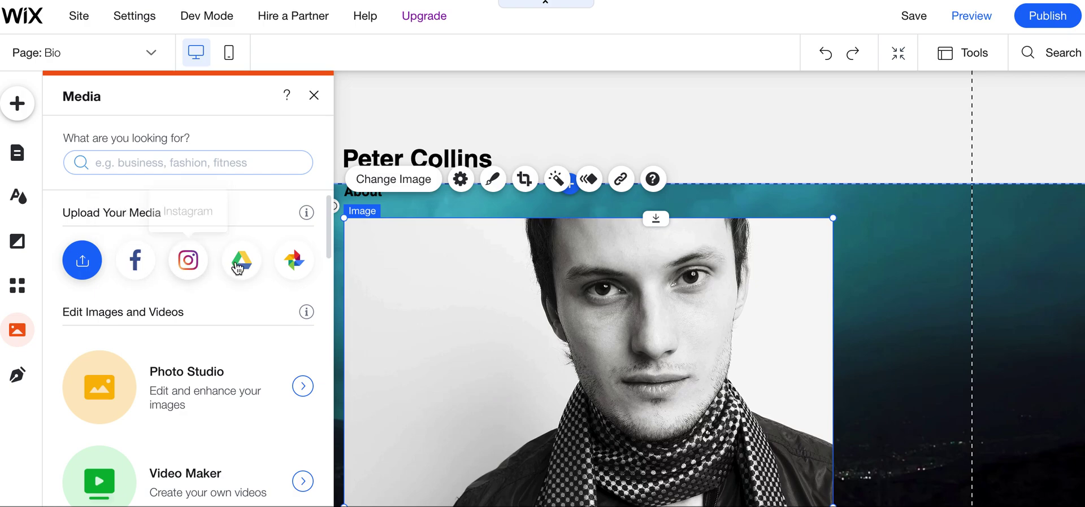
{"action": "left_click", "coordinate": [143, 271]}
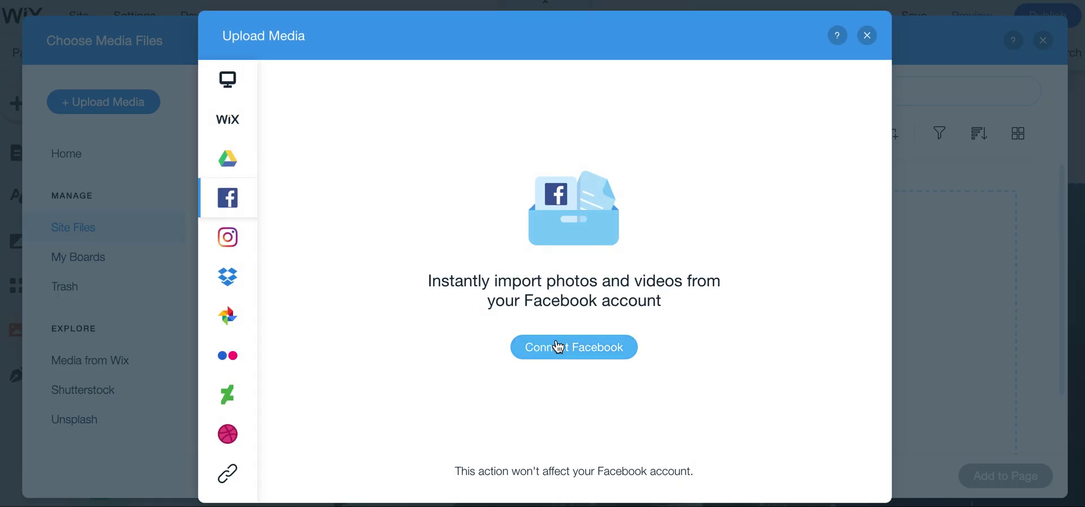
{"action": "left_click", "coordinate": [867, 39]}
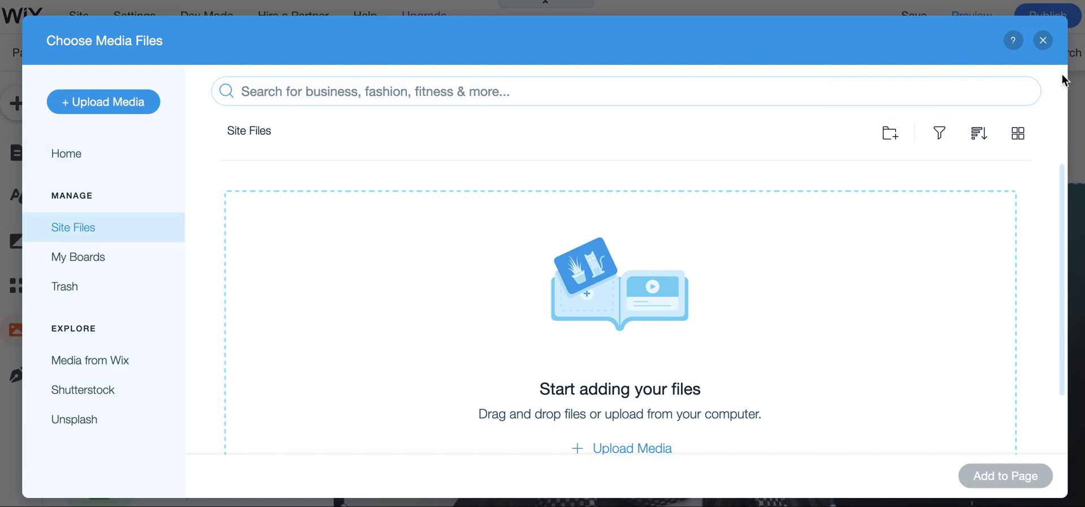
{"action": "left_click", "coordinate": [1044, 40]}
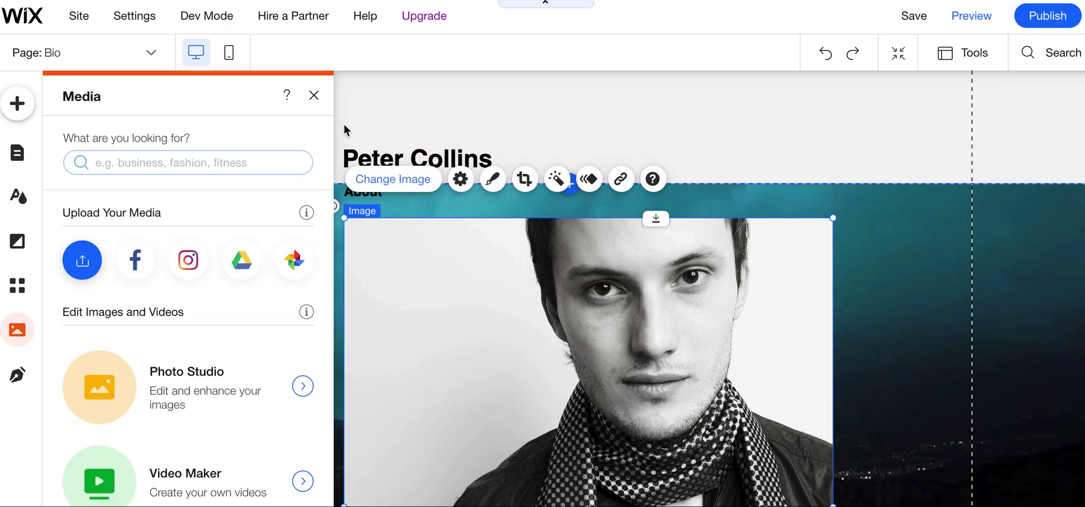
{"action": "left_click", "coordinate": [323, 96]}
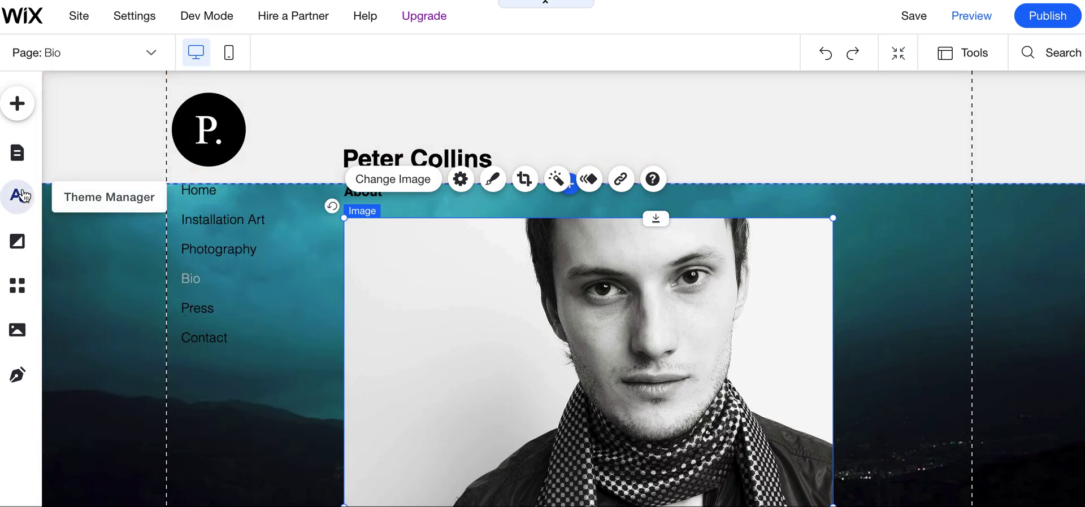
Look through the Photography, Installation Art and Contact pages, ending on Photography
{"action": "left_click", "coordinate": [23, 162]}
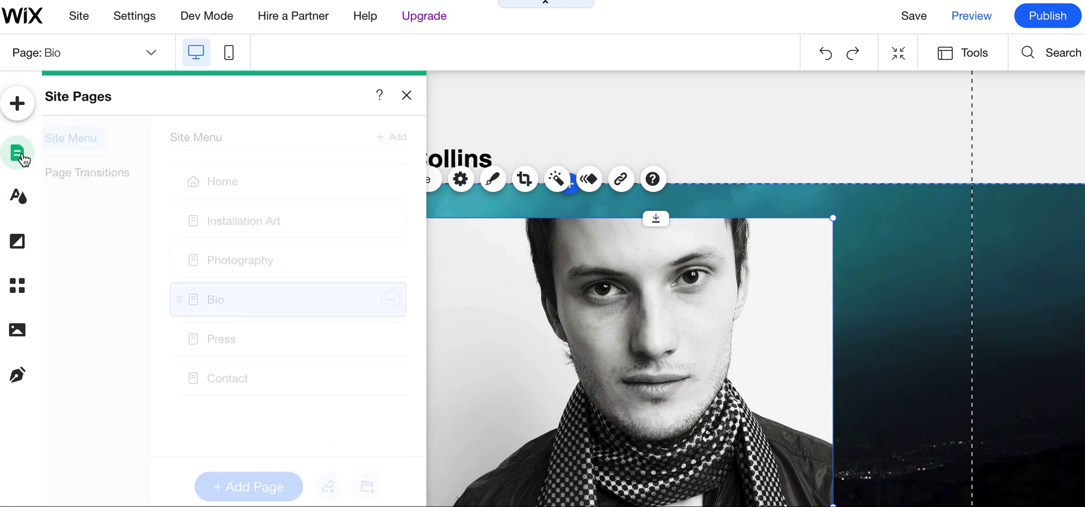
{"action": "left_click", "coordinate": [266, 262]}
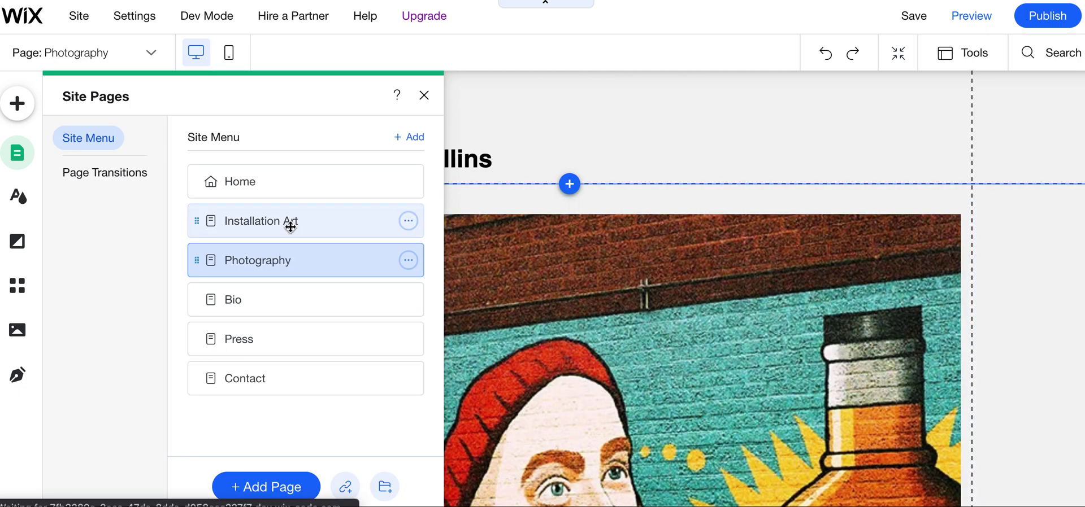
{"action": "left_click", "coordinate": [289, 226]}
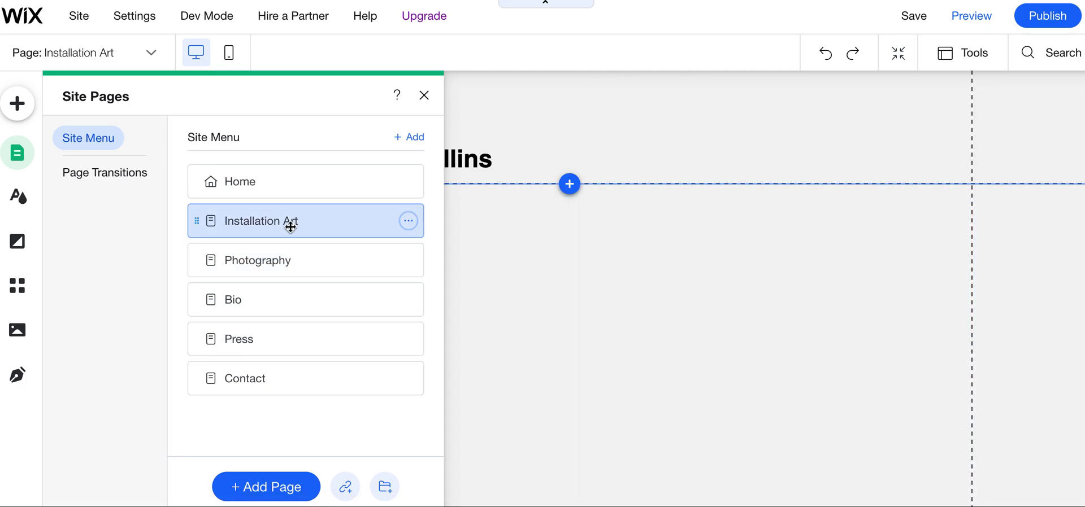
{"action": "left_click", "coordinate": [314, 376]}
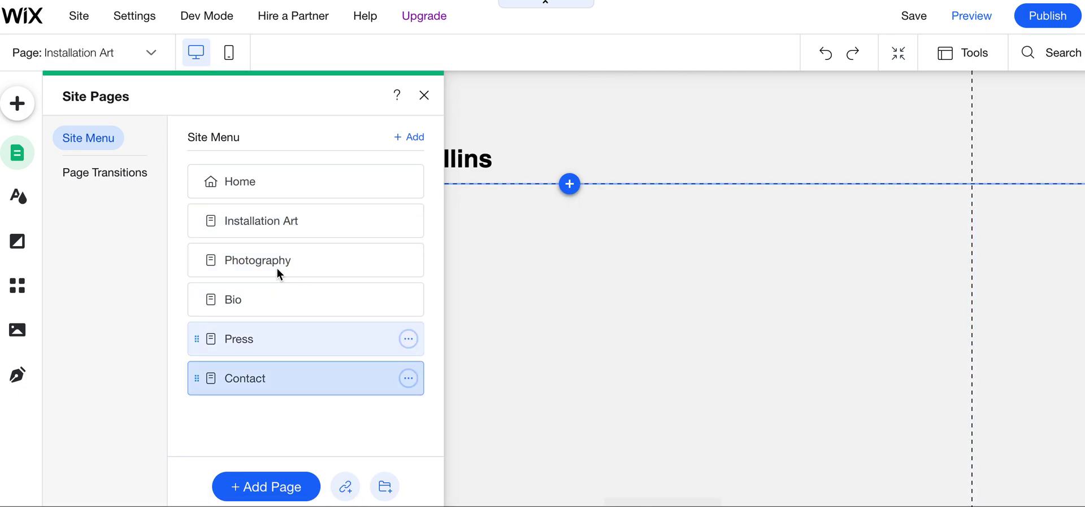
{"action": "left_click", "coordinate": [275, 258]}
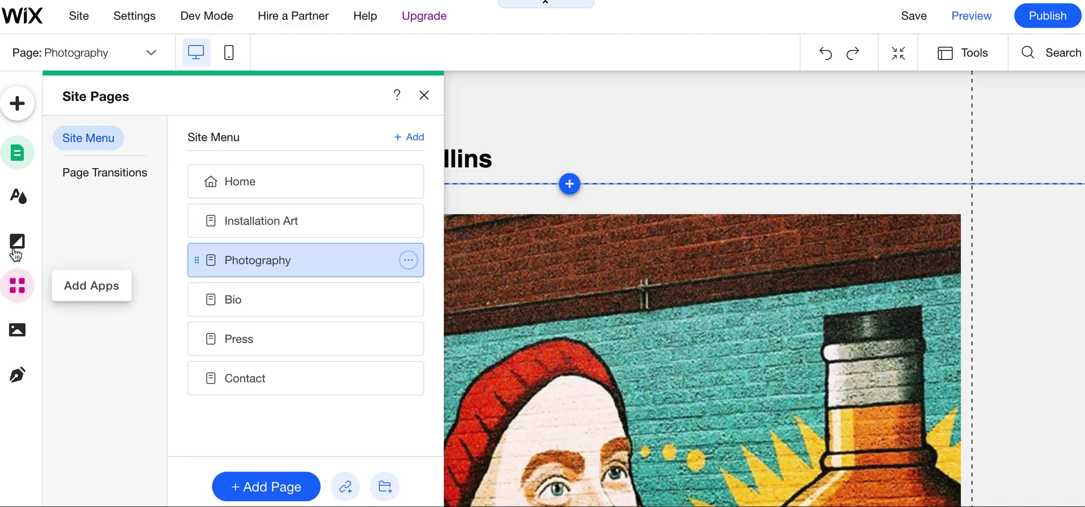
Glance at the App Market and the page background options, then close them
{"action": "left_click", "coordinate": [18, 287]}
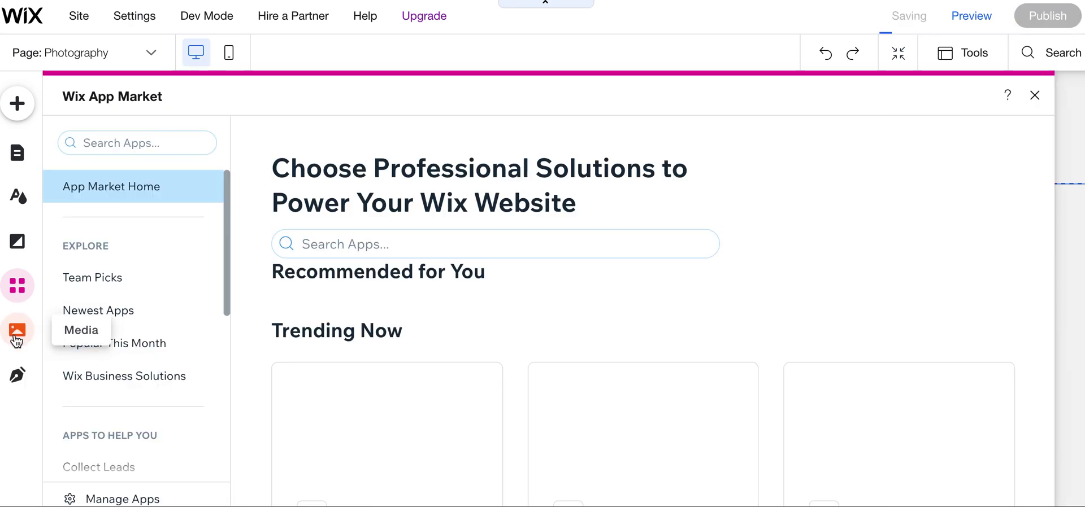
{"action": "left_click", "coordinate": [17, 248]}
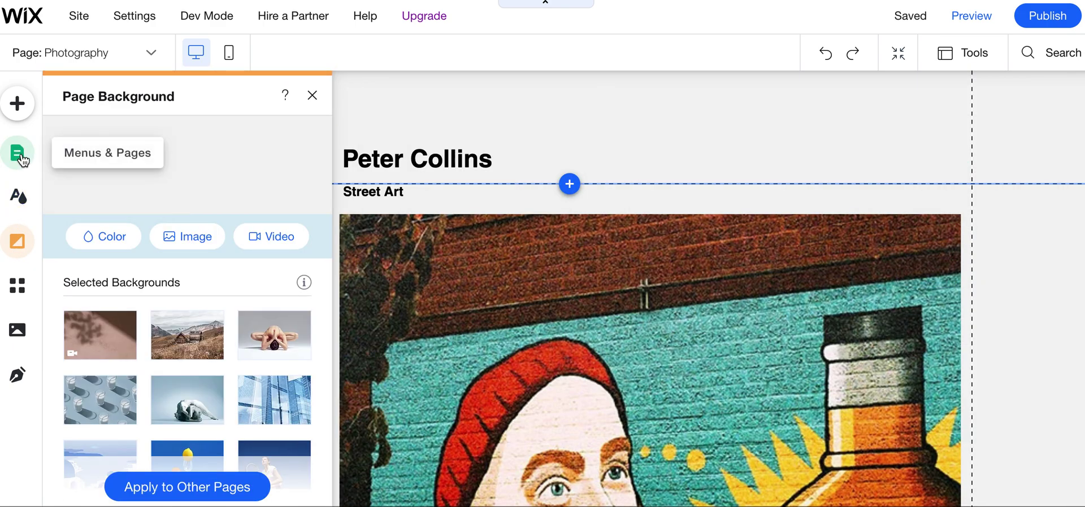
{"action": "left_click", "coordinate": [313, 96]}
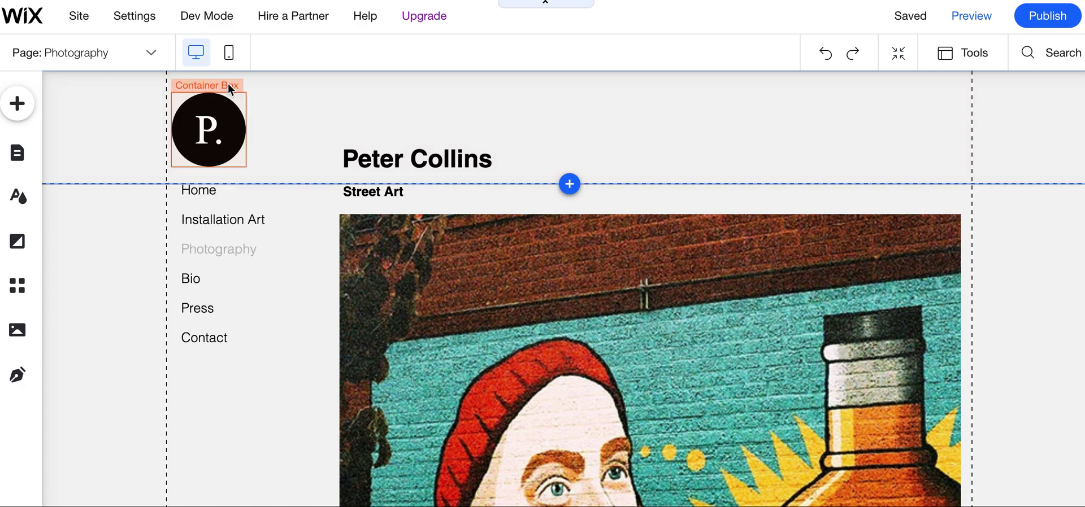
Switch the Photography page to the mobile layout, skipping the mobile intro
{"action": "left_click", "coordinate": [227, 61]}
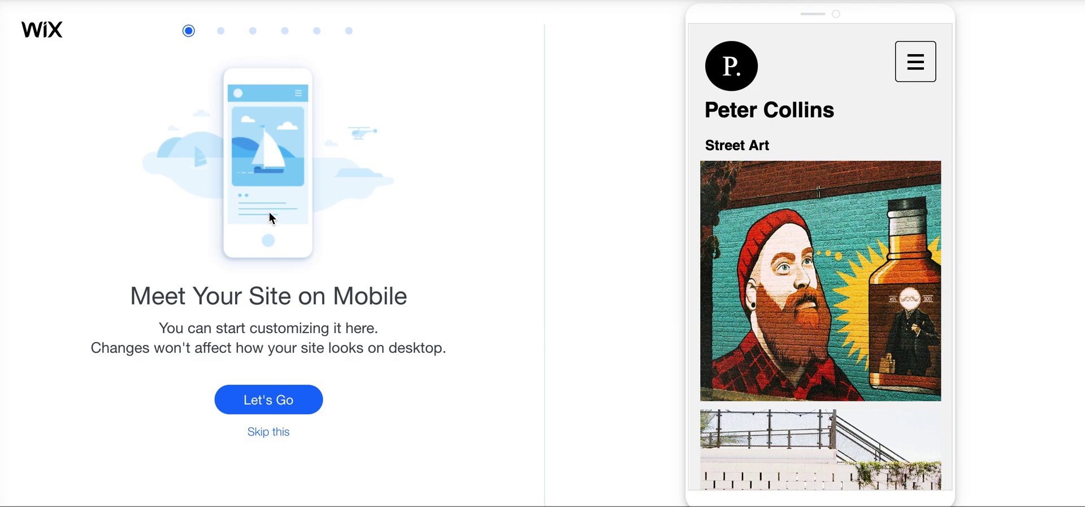
{"action": "left_click", "coordinate": [272, 432]}
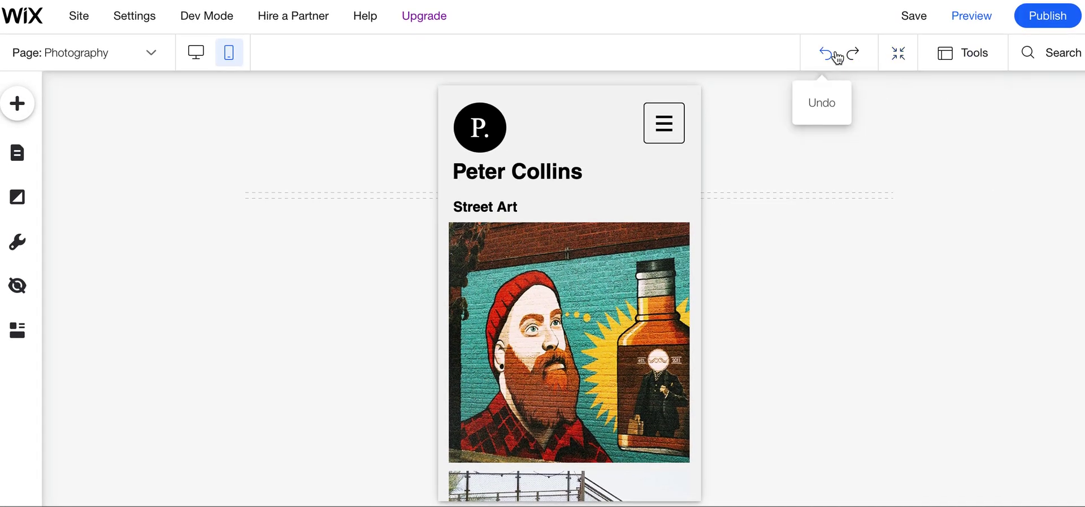
{"action": "mouse_move", "coordinate": [428, 22]}
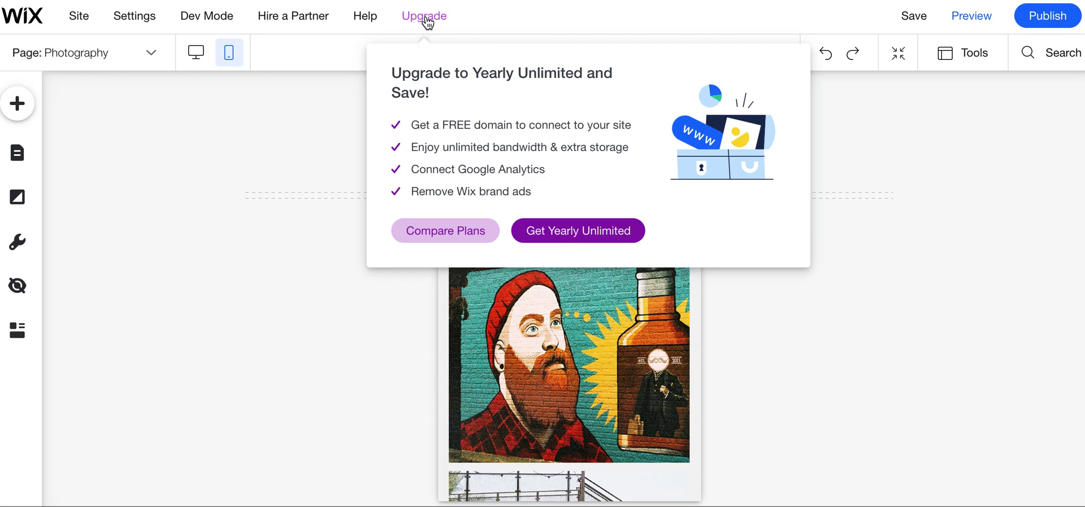
{"action": "mouse_move", "coordinate": [314, 25]}
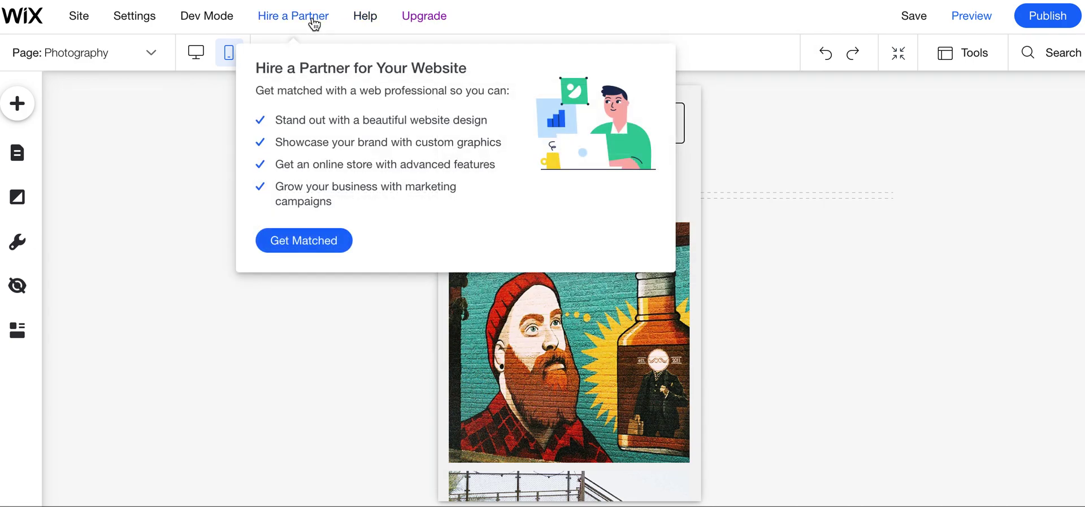
{"action": "mouse_move", "coordinate": [229, 16]}
{"action": "mouse_move", "coordinate": [139, 29]}
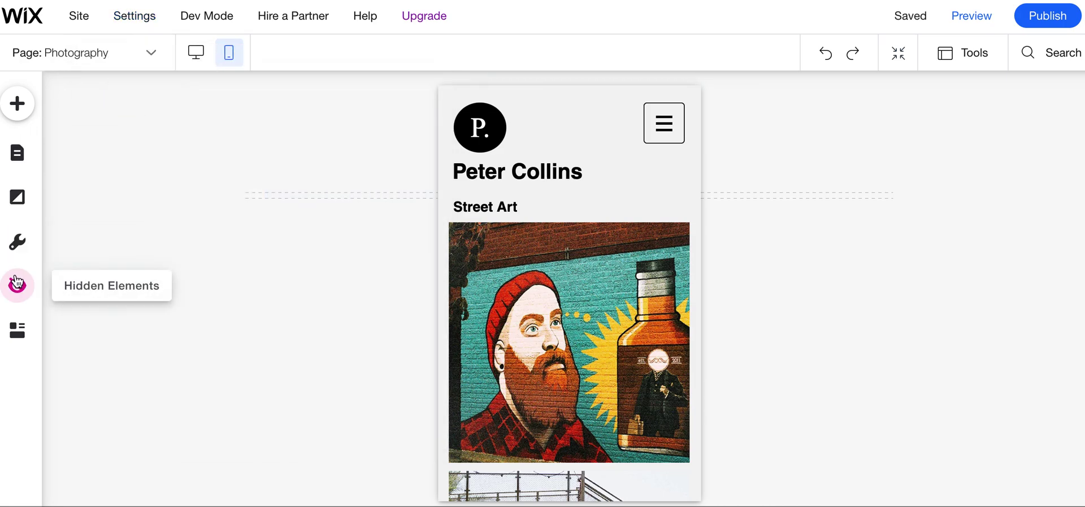
{"action": "left_click", "coordinate": [18, 242]}
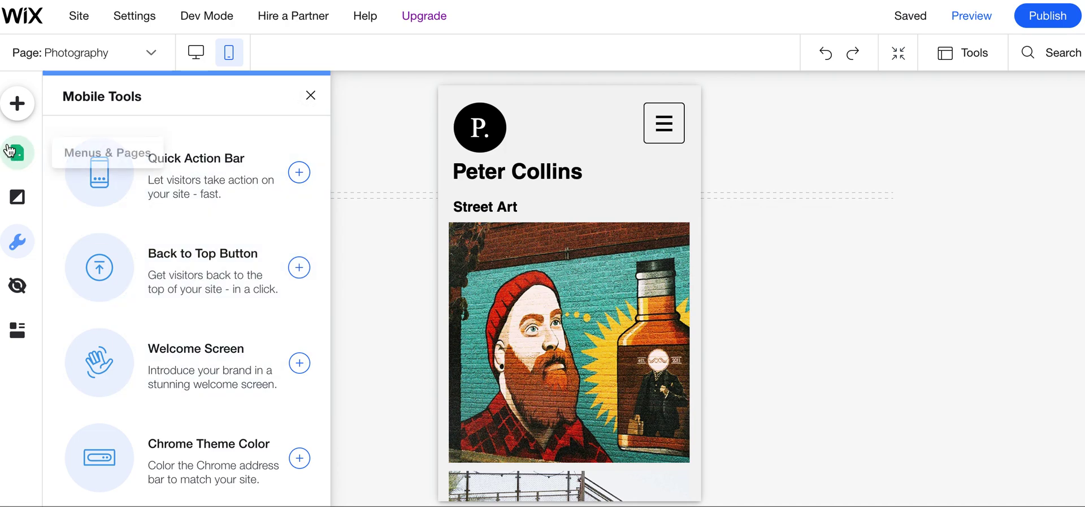
{"action": "left_click", "coordinate": [310, 95]}
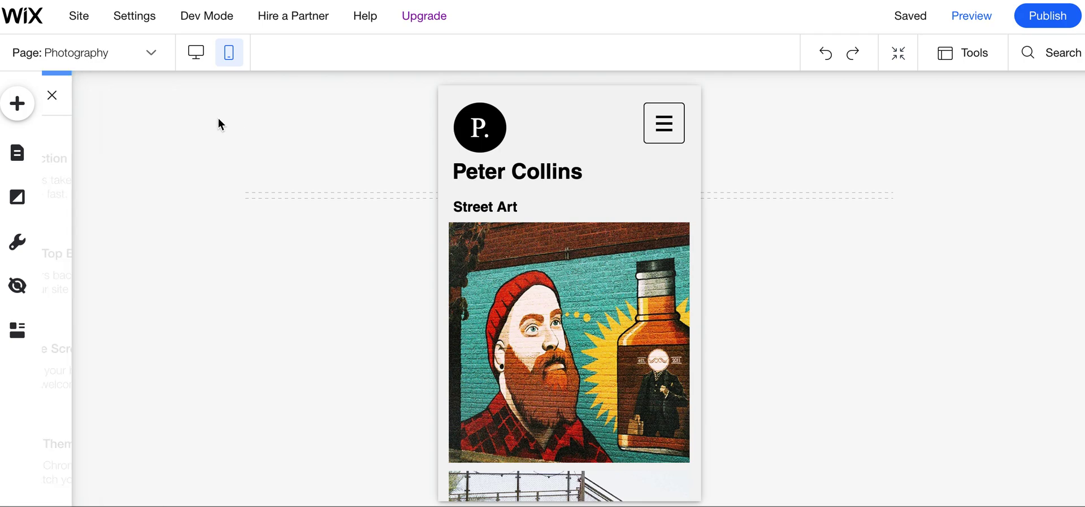
{"action": "scroll", "coordinate": [315, 167], "scroll_direction": "down", "scroll_amount": 6}
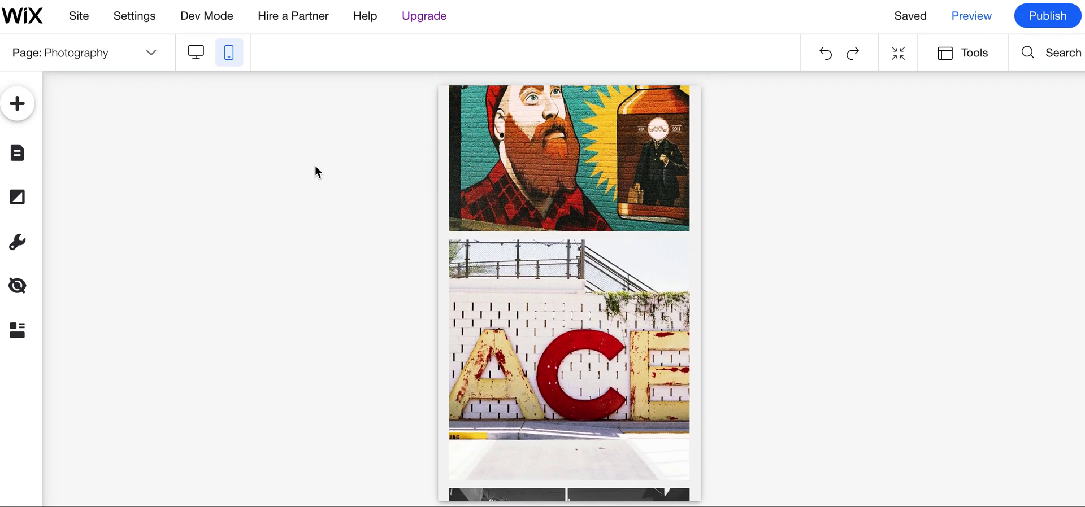
{"action": "scroll", "coordinate": [314, 167], "scroll_direction": "up", "scroll_amount": 6}
{"action": "scroll", "coordinate": [315, 170], "scroll_direction": "down", "scroll_amount": 10}
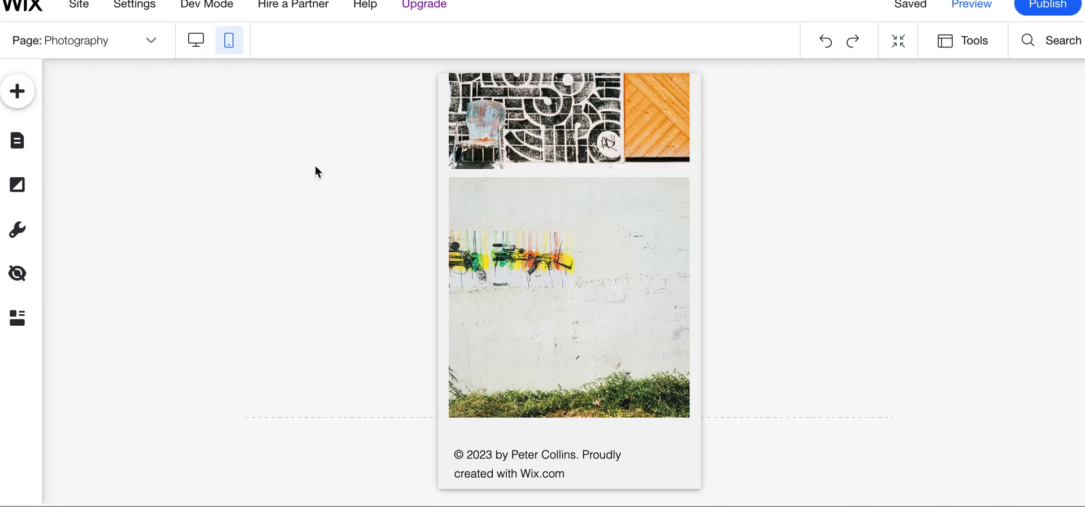
{"action": "scroll", "coordinate": [325, 174], "scroll_direction": "up", "scroll_amount": 5}
{"action": "scroll", "coordinate": [353, 193], "scroll_direction": "up", "scroll_amount": 4}
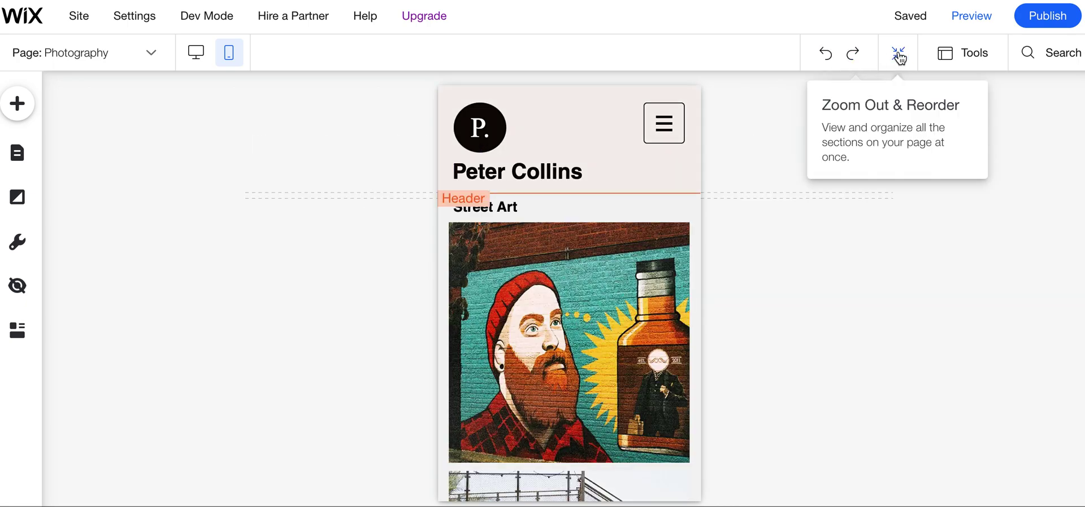
Preview the site, return to the editor, and publish it
{"action": "left_click", "coordinate": [975, 16]}
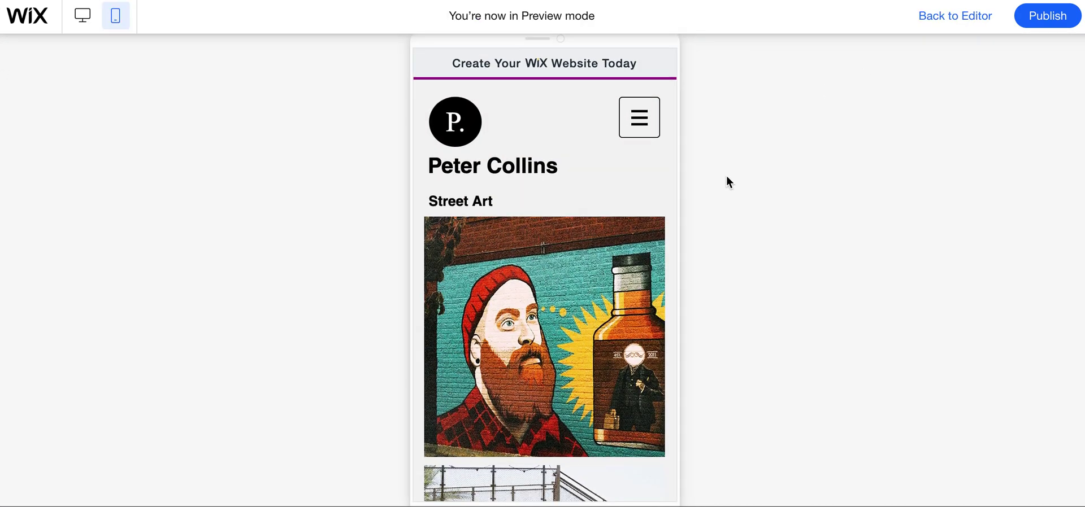
{"action": "scroll", "coordinate": [699, 185], "scroll_direction": "down", "scroll_amount": 10}
{"action": "scroll", "coordinate": [699, 185], "scroll_direction": "up", "scroll_amount": 10}
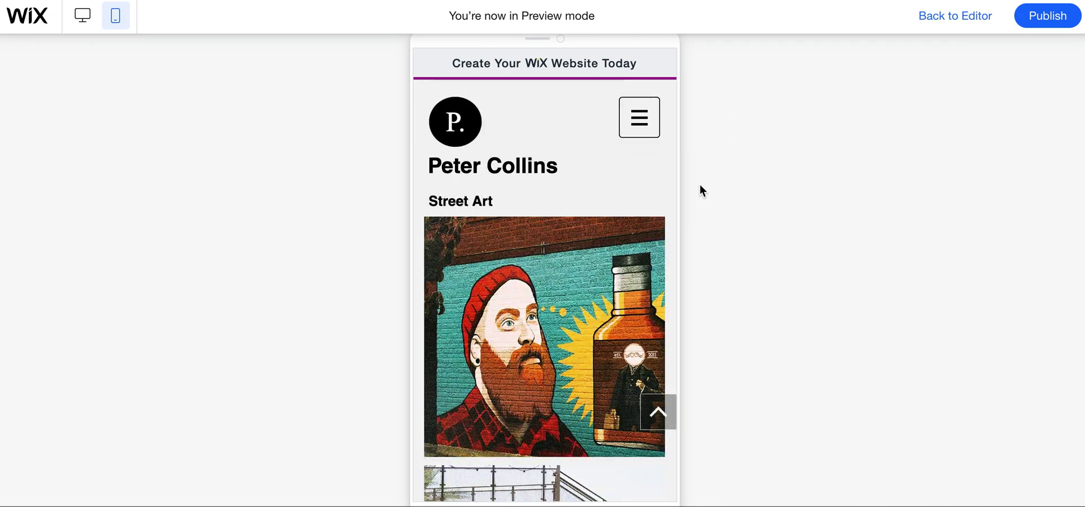
{"action": "left_click", "coordinate": [931, 18]}
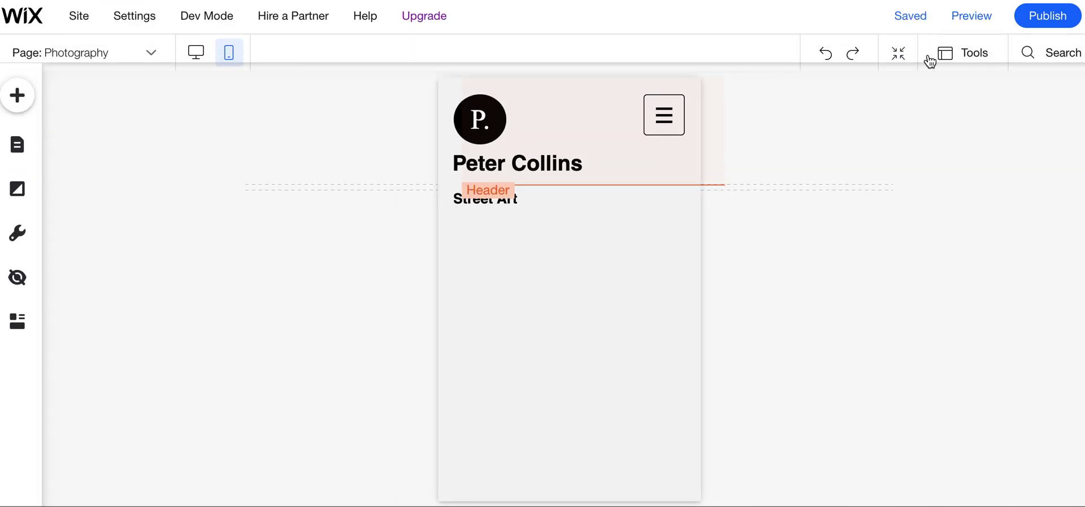
{"action": "left_click", "coordinate": [1062, 19]}
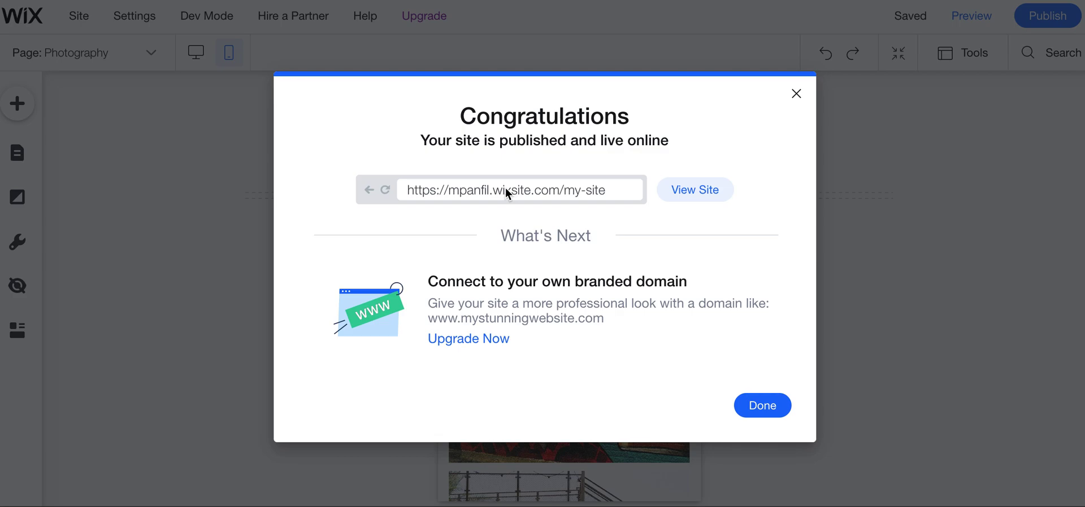
View the live site from the Congratulations dialog and scroll its home page
{"action": "left_click", "coordinate": [688, 189]}
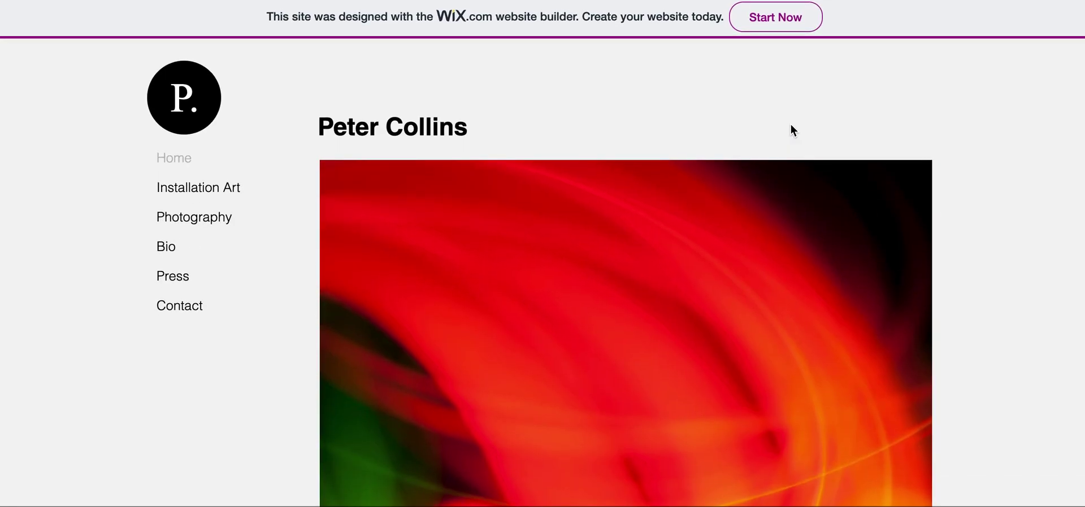
{"action": "scroll", "coordinate": [791, 130], "scroll_direction": "down", "scroll_amount": 2}
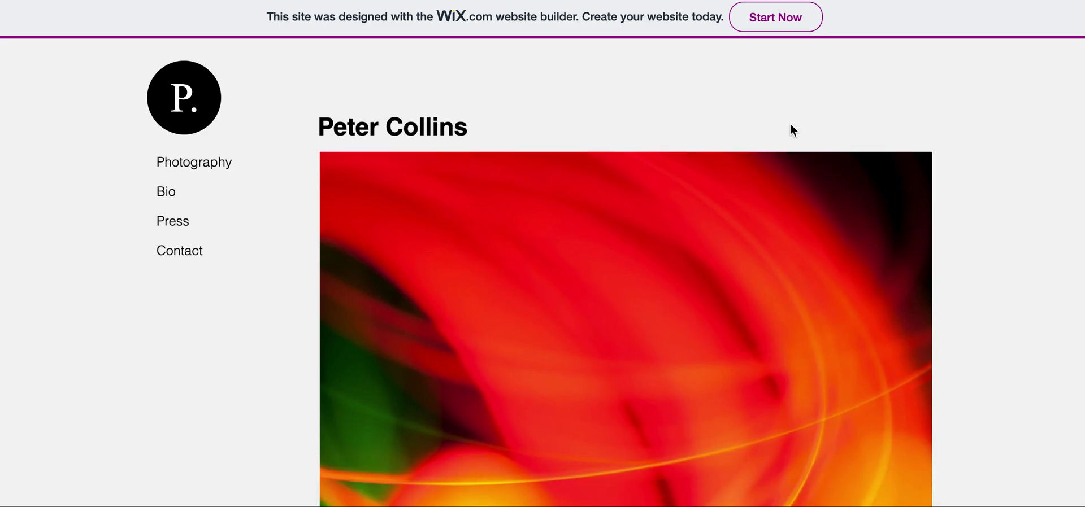